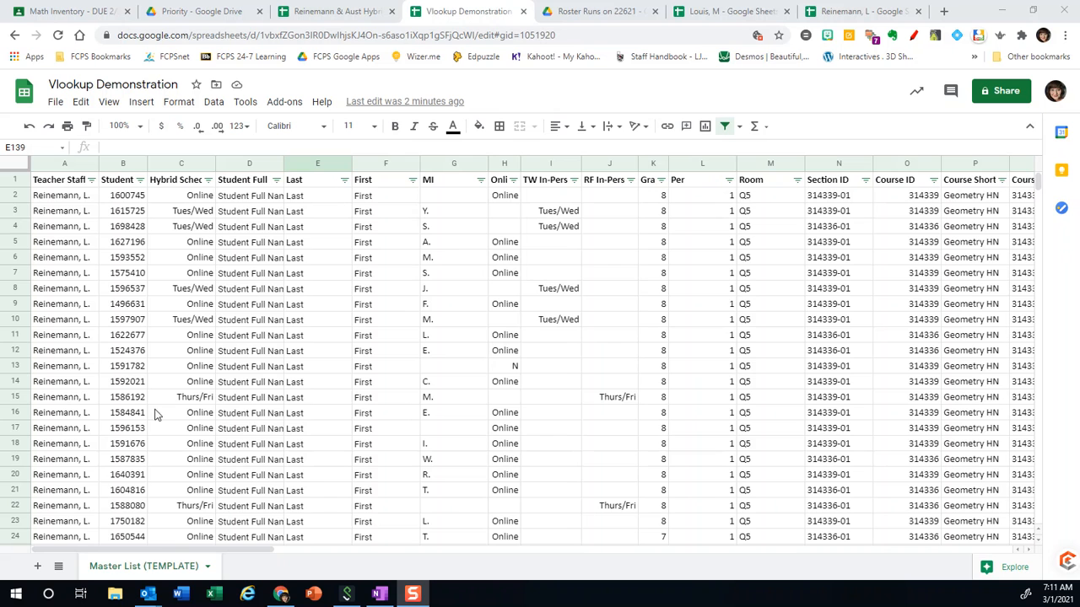
- Rename the Master List (TEMPLATE) sheet as Origional
{"action": "right_click", "coordinate": [150, 567]}
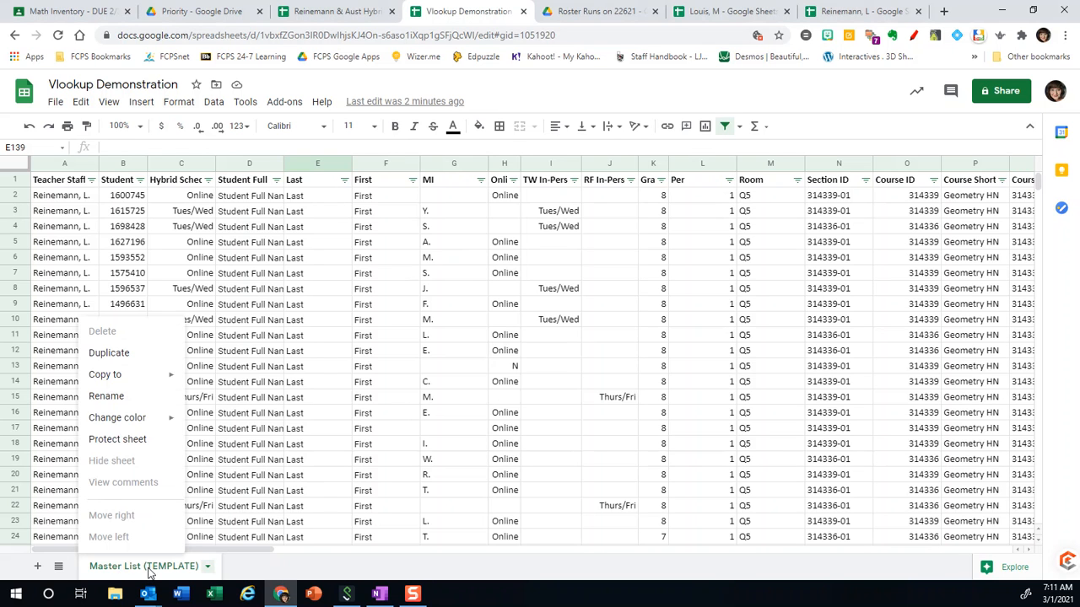
{"action": "left_click", "coordinate": [131, 398]}
{"action": "type", "text": "Origional"}
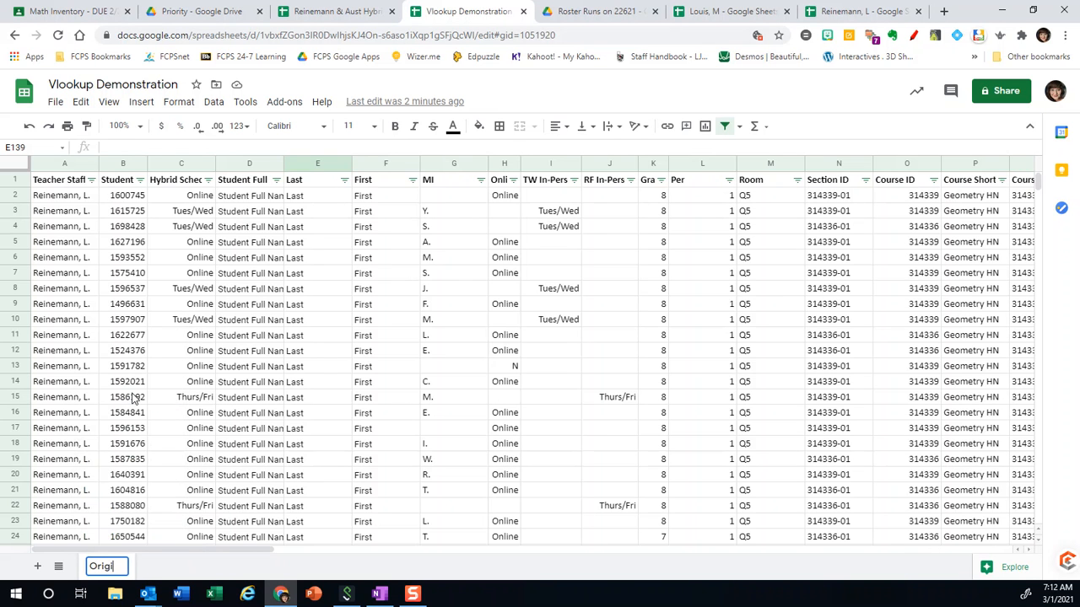
{"action": "left_click", "coordinate": [181, 367]}
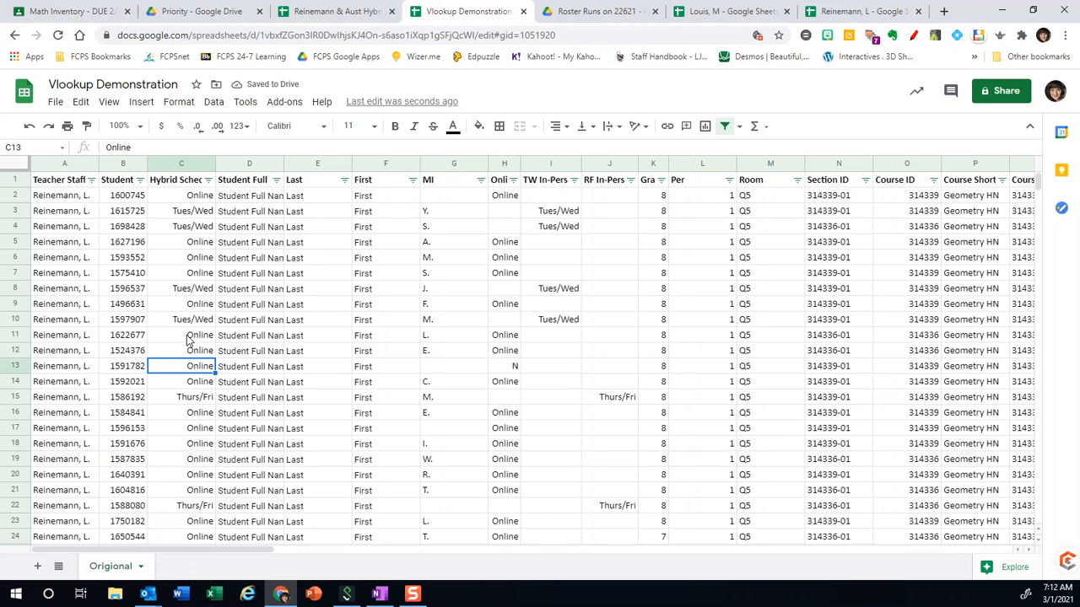
{"action": "left_click", "coordinate": [271, 197]}
{"action": "left_click", "coordinate": [315, 197]}
{"action": "left_click", "coordinate": [369, 197]}
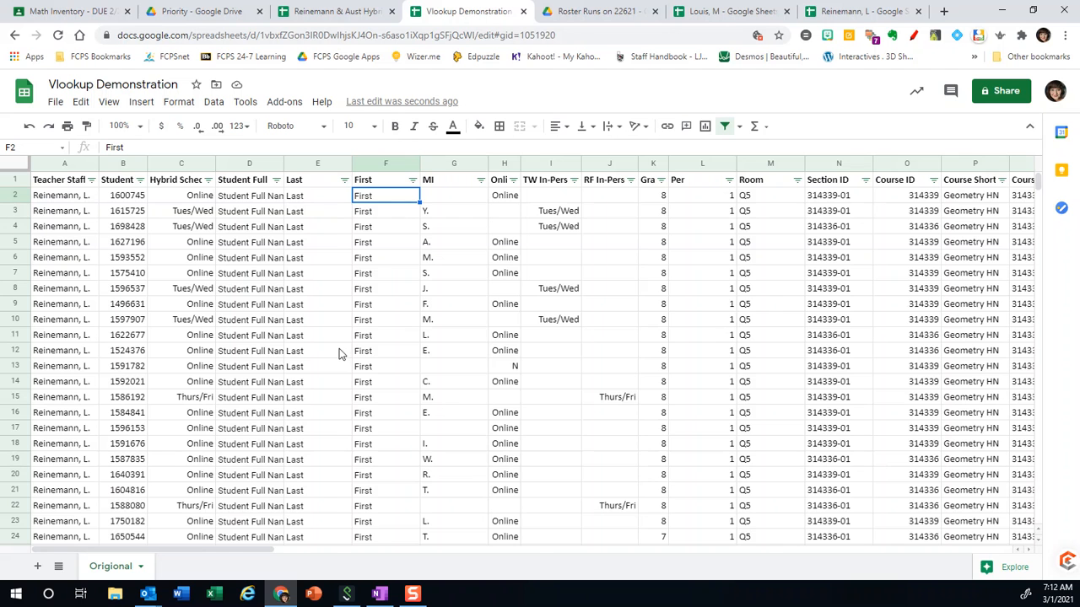
- Copy the entire Copy of Sheet1 sheet from the teacher's .XLSX roster spreadsheet
{"action": "left_click", "coordinate": [877, 13]}
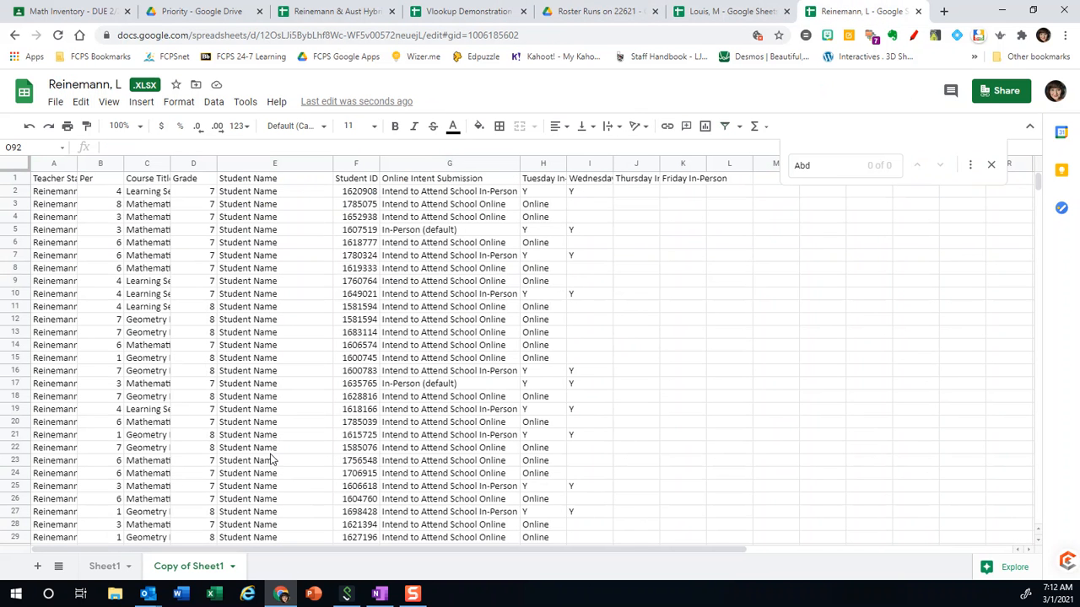
{"action": "left_click", "coordinate": [24, 168]}
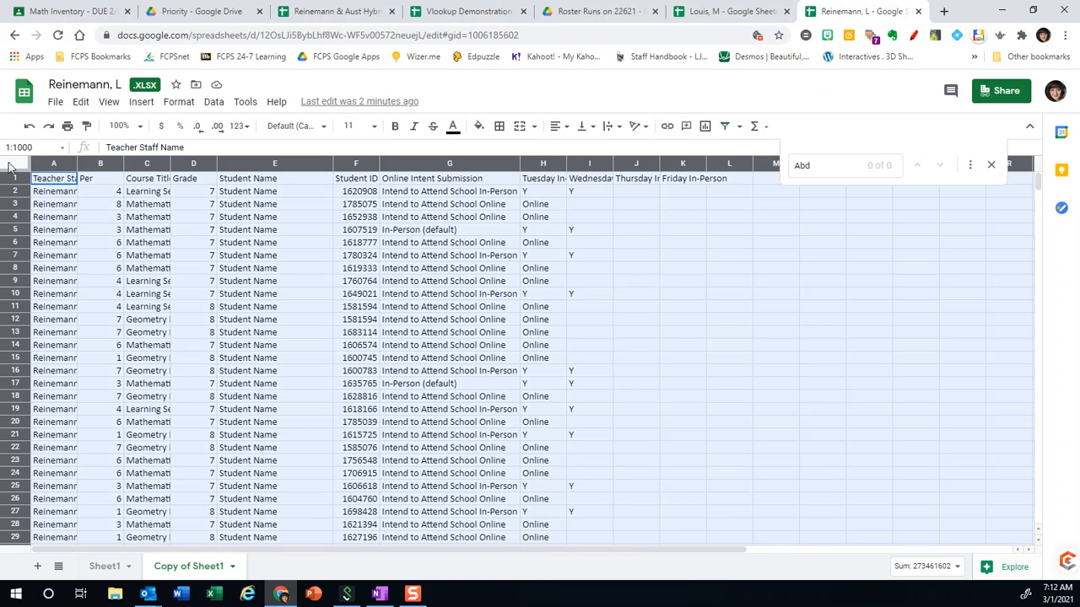
{"action": "key", "text": "ctrl+z"}
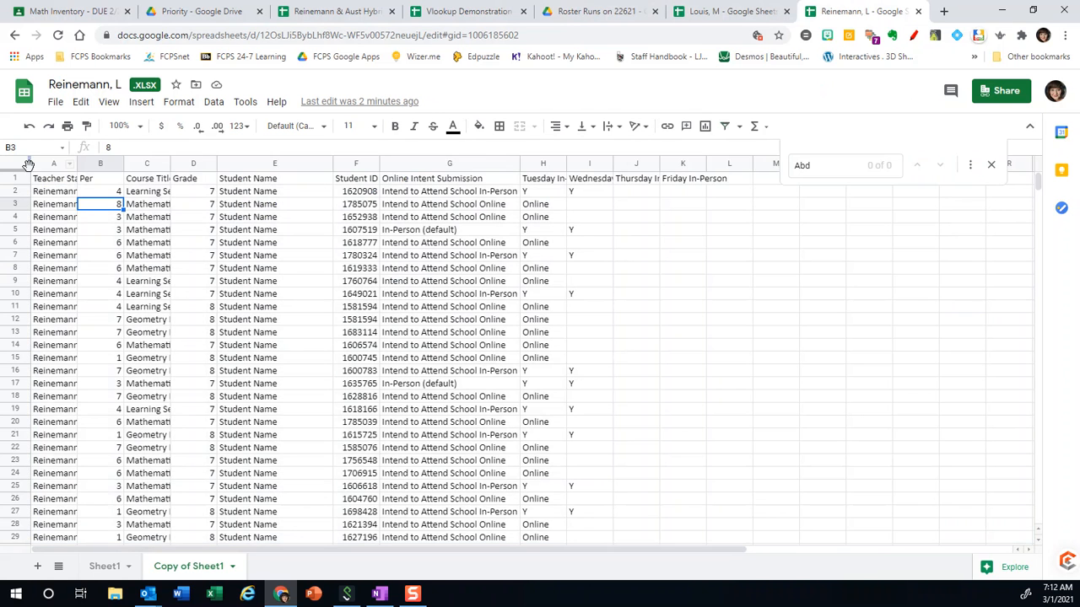
{"action": "left_click", "coordinate": [23, 168]}
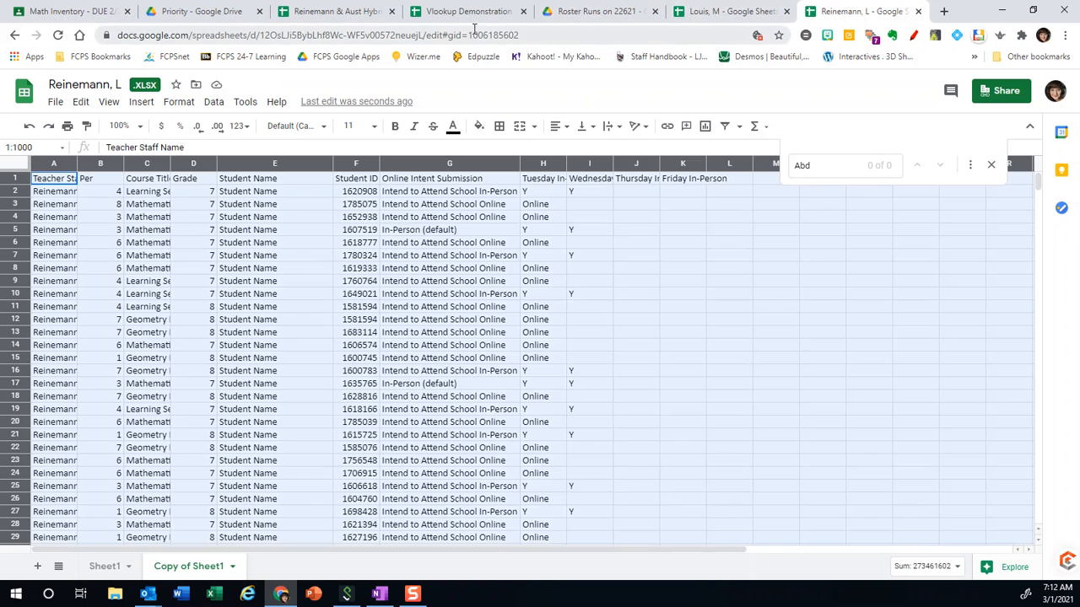
- Add a sheet named NEW to the Vlookup Demonstration spreadsheet
{"action": "left_click", "coordinate": [453, 14]}
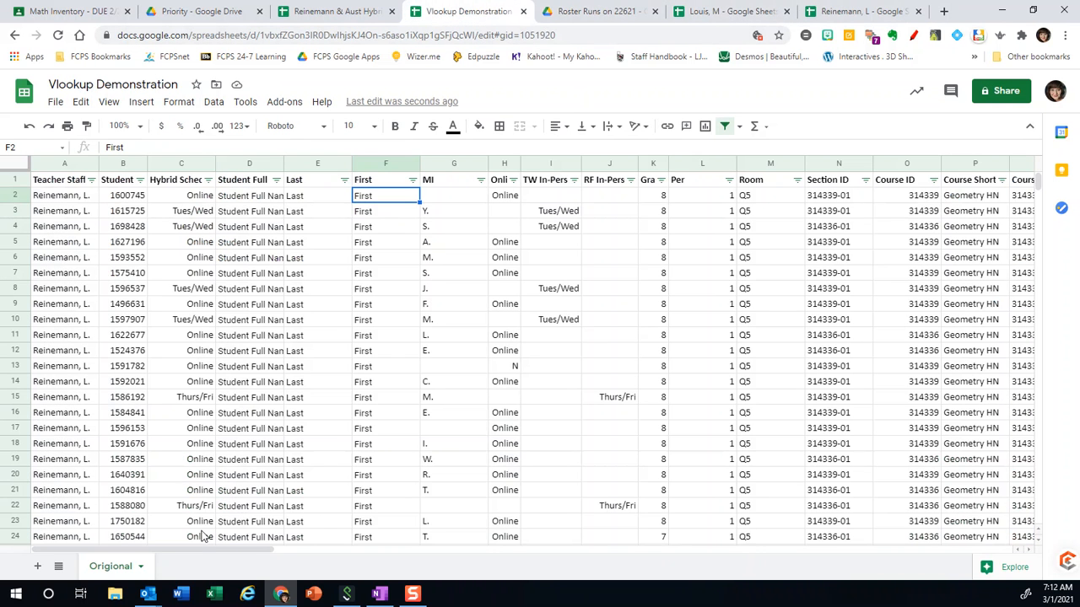
{"action": "left_click", "coordinate": [37, 570]}
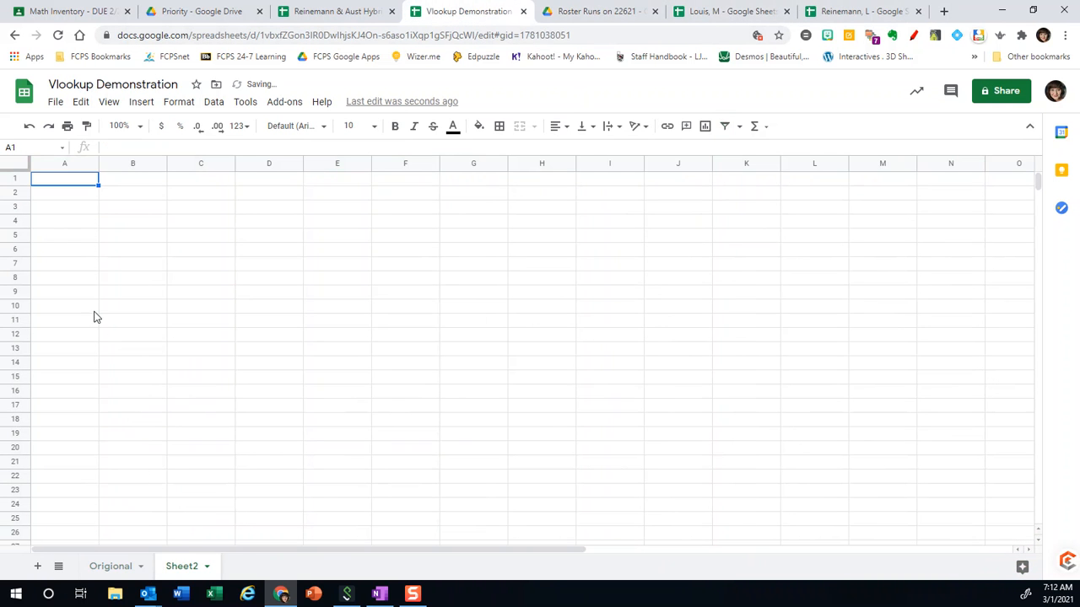
{"action": "left_click", "coordinate": [205, 566]}
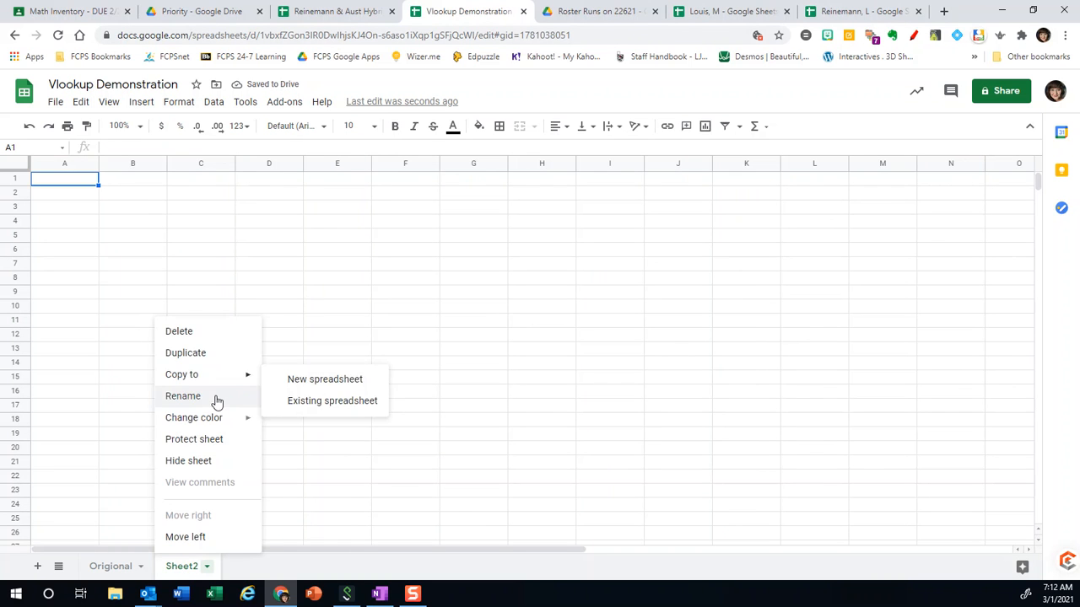
{"action": "left_click", "coordinate": [213, 397]}
{"action": "type", "text": "NEW"}
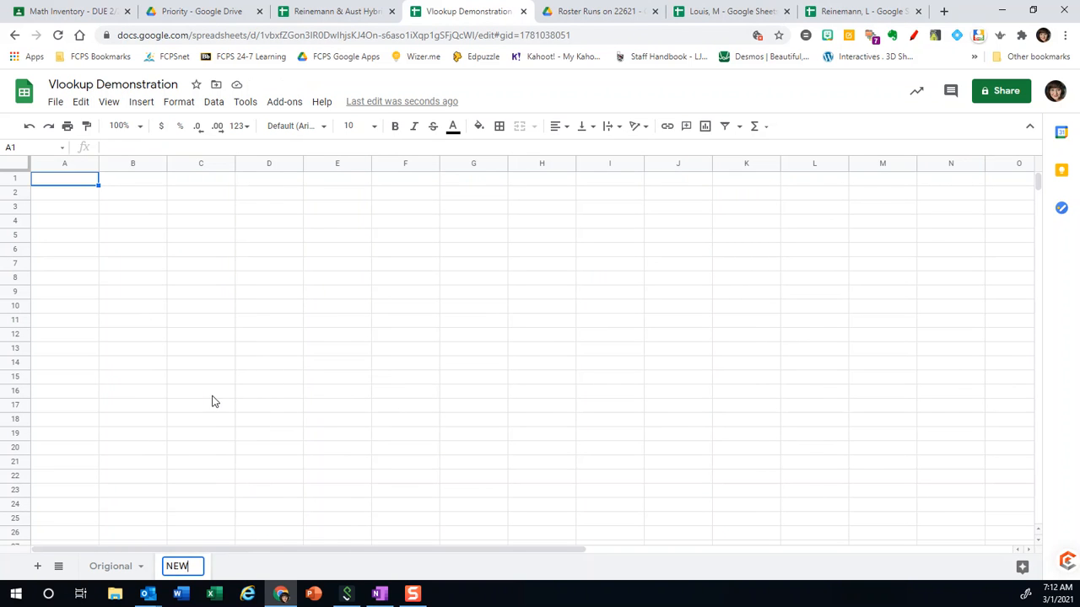
{"action": "left_click", "coordinate": [213, 401]}
- Paste the copied roster data into the NEW sheet starting at cell A1
{"action": "left_click", "coordinate": [53, 187]}
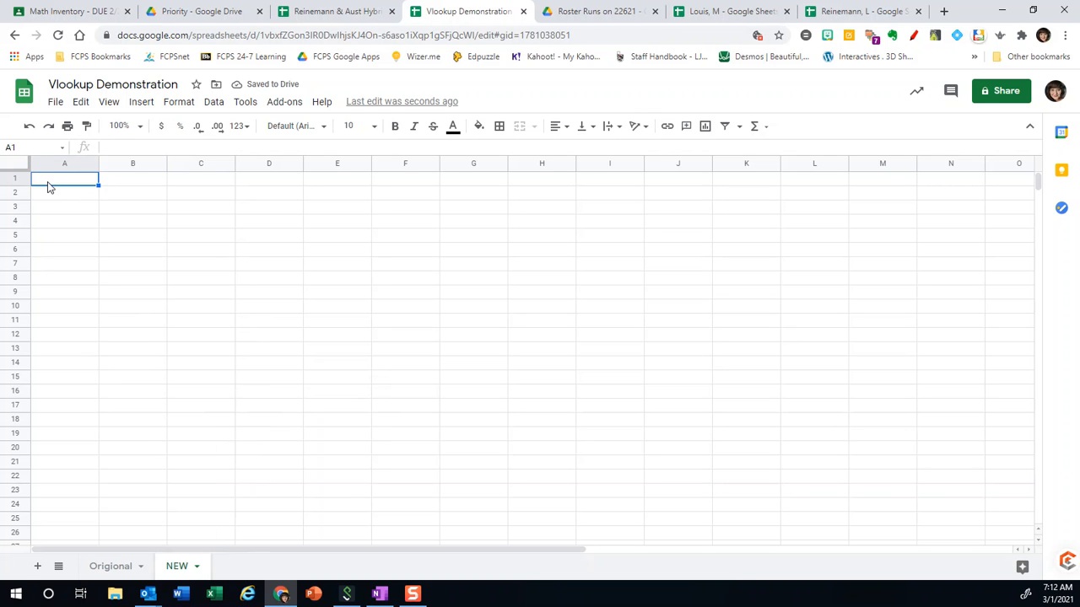
{"action": "key", "text": "ctrl+v"}
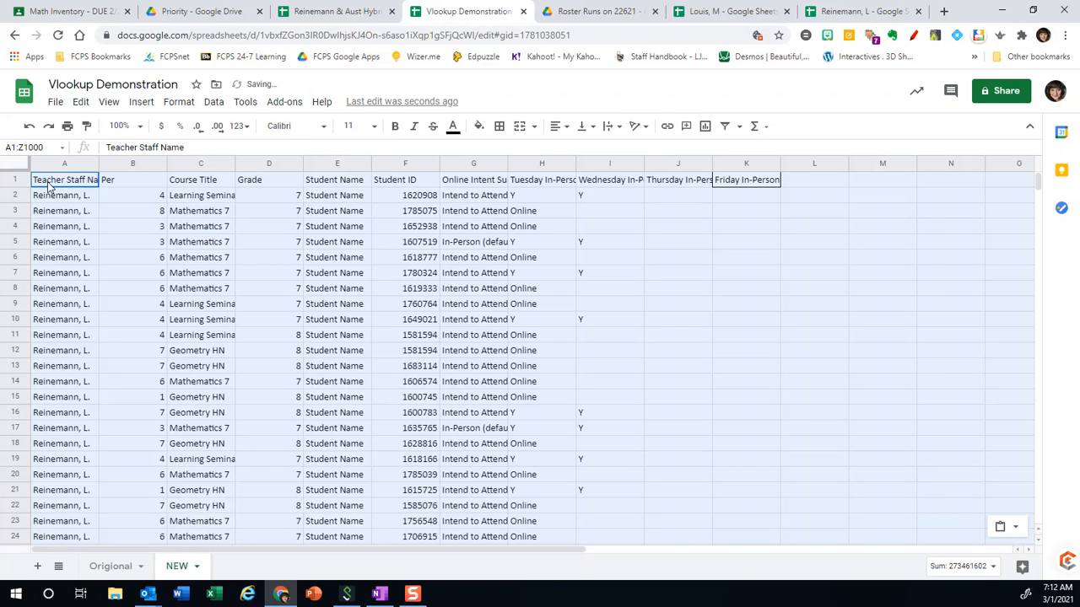
{"action": "left_click", "coordinate": [121, 258]}
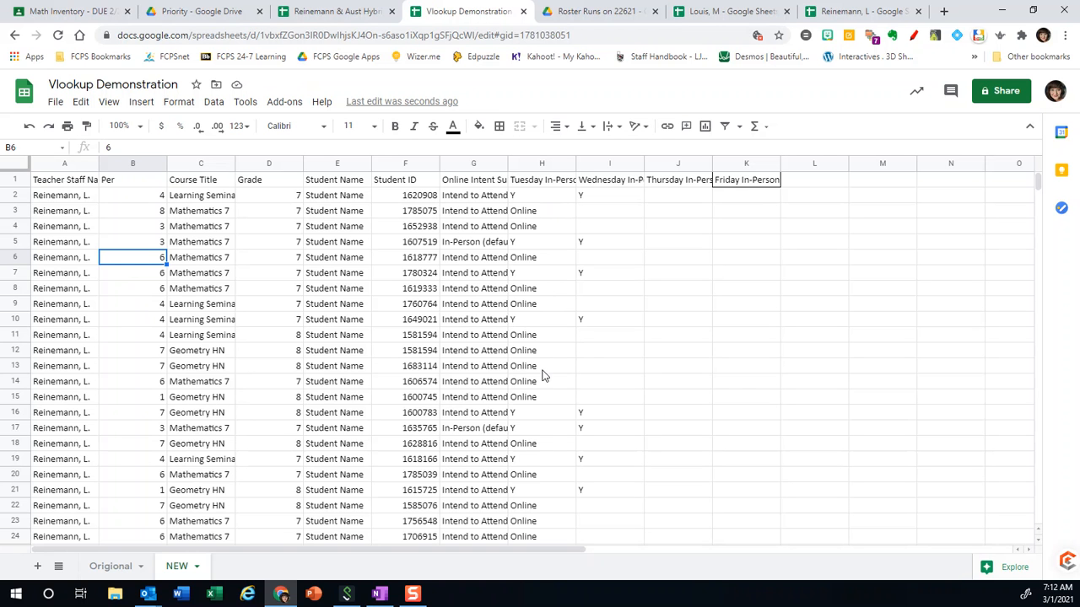
- On the Origional sheet, narrow the MI column and widen the Online column enough to show its full header
{"action": "left_click", "coordinate": [104, 572]}
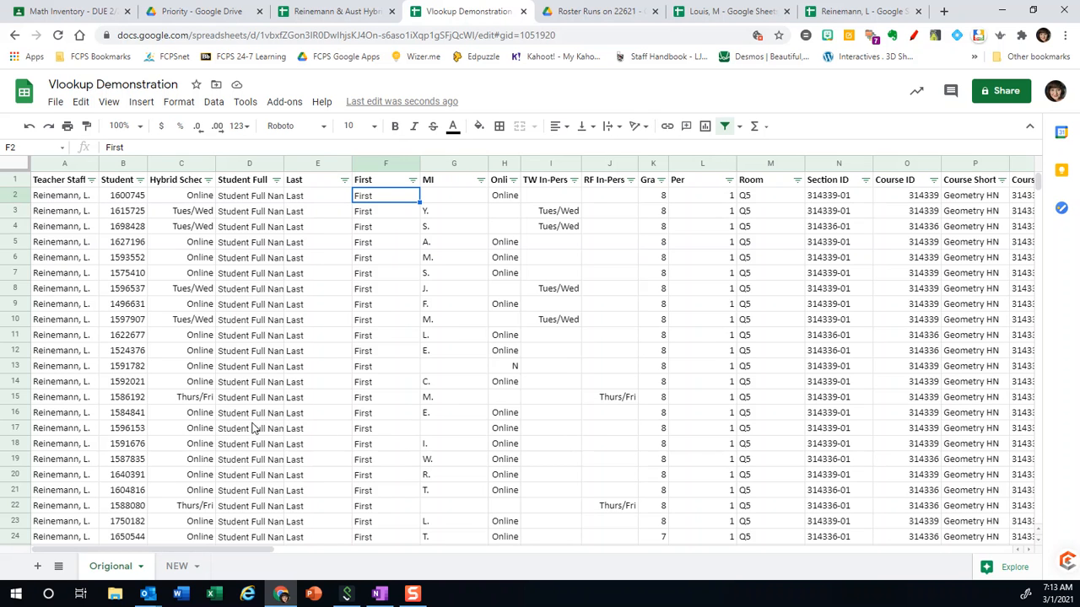
{"action": "left_click", "coordinate": [486, 163]}
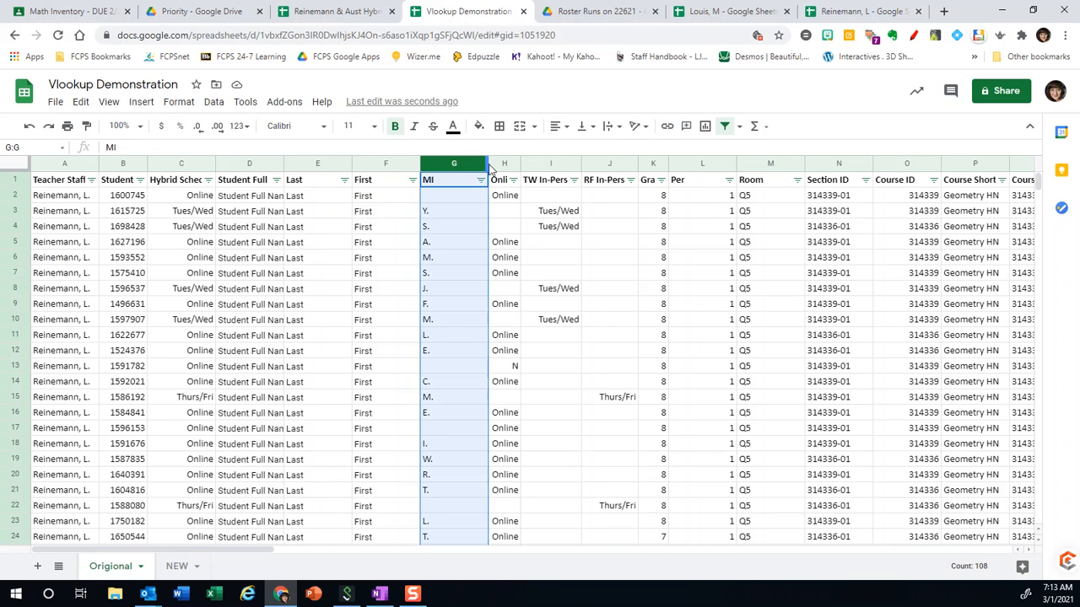
{"action": "left_click_drag", "start_coordinate": [488, 165], "coordinate": [510, 163]}
- Fill the Online column (H) of the Origional sheet with yellow
{"action": "left_click", "coordinate": [487, 163]}
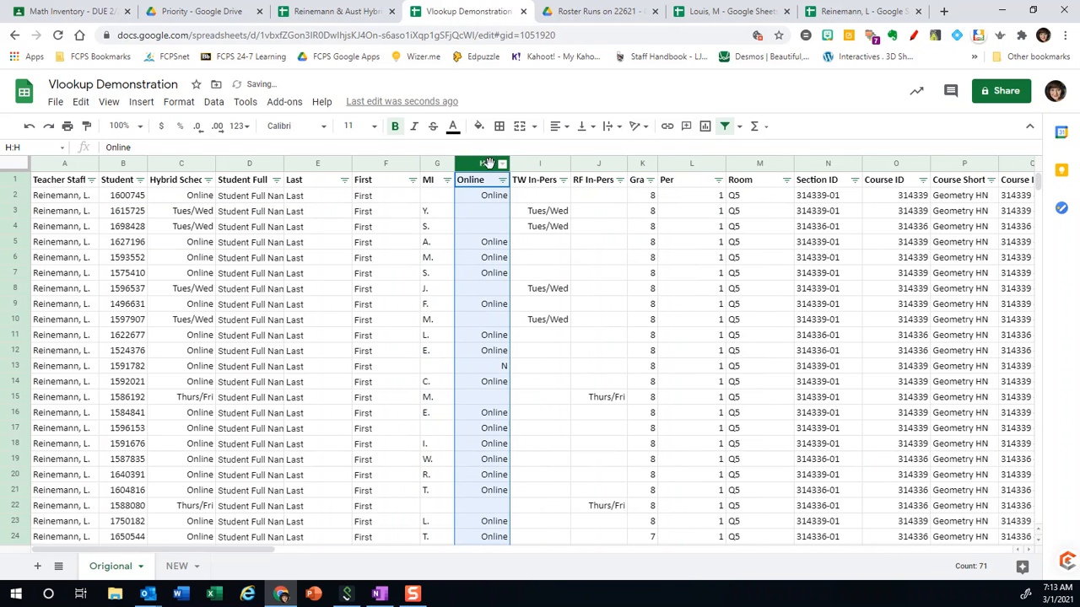
{"action": "left_click", "coordinate": [478, 127]}
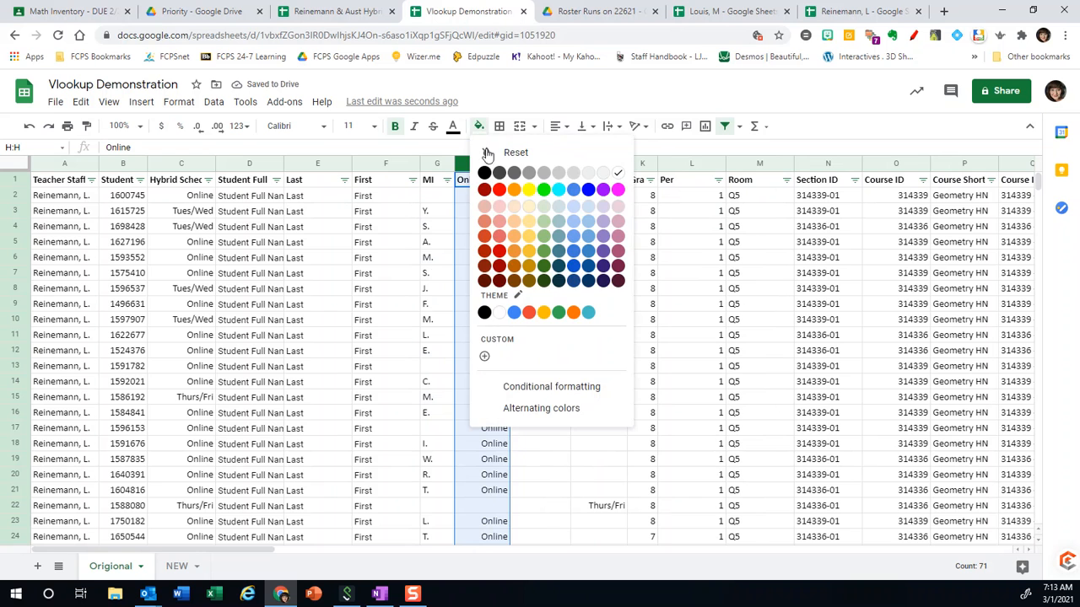
{"action": "left_click", "coordinate": [529, 191]}
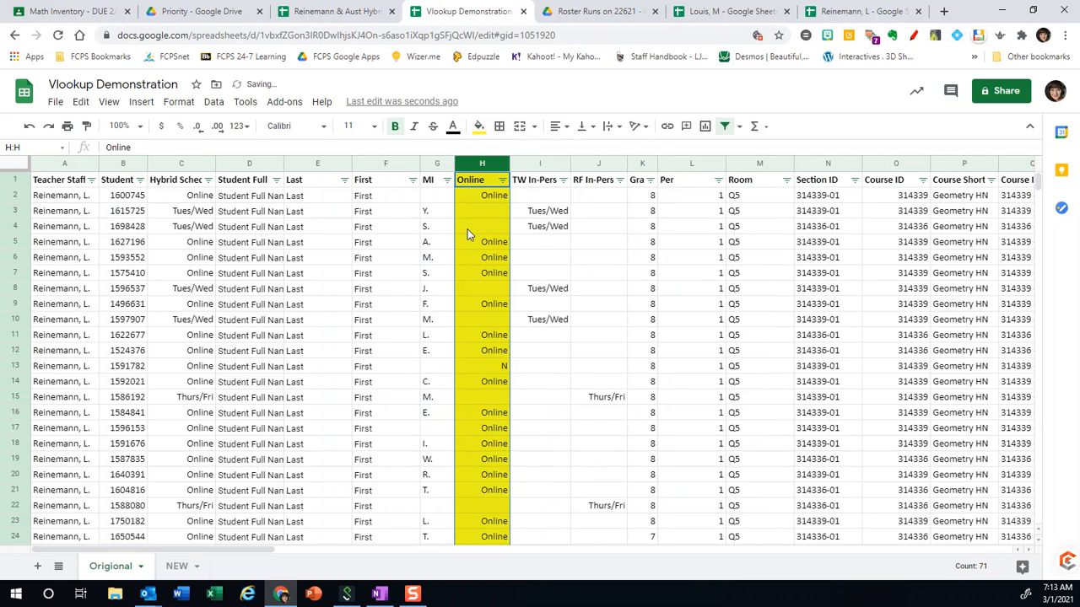
{"action": "left_click", "coordinate": [482, 197]}
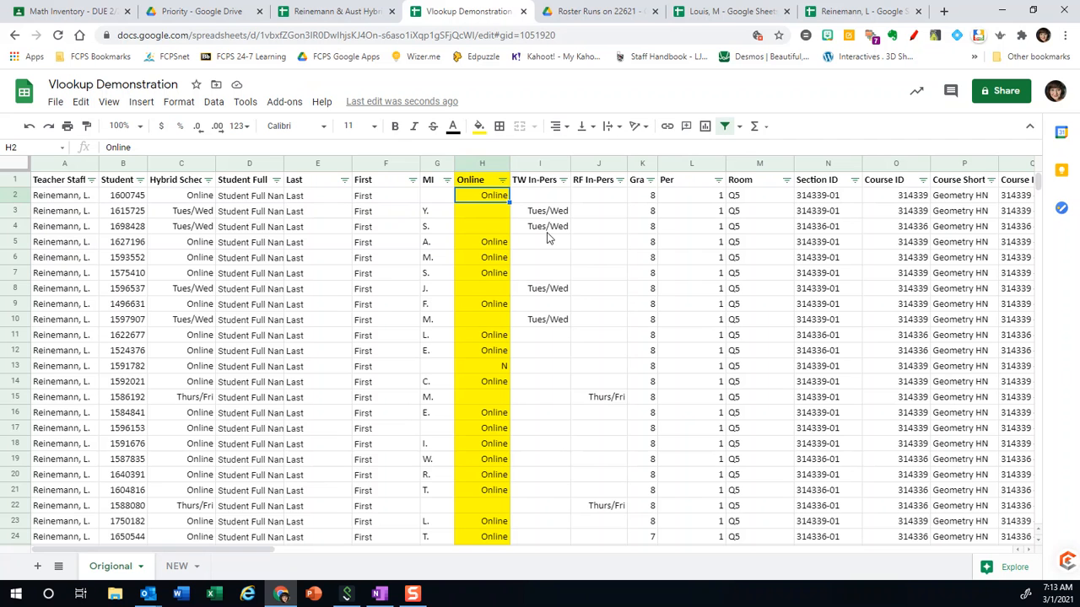
{"action": "scroll", "coordinate": [546, 238], "scroll_direction": "down", "scroll_amount": 1}
{"action": "scroll", "coordinate": [546, 240], "scroll_direction": "up", "scroll_amount": 1}
{"action": "scroll", "coordinate": [557, 332], "scroll_direction": "down", "scroll_amount": 1}
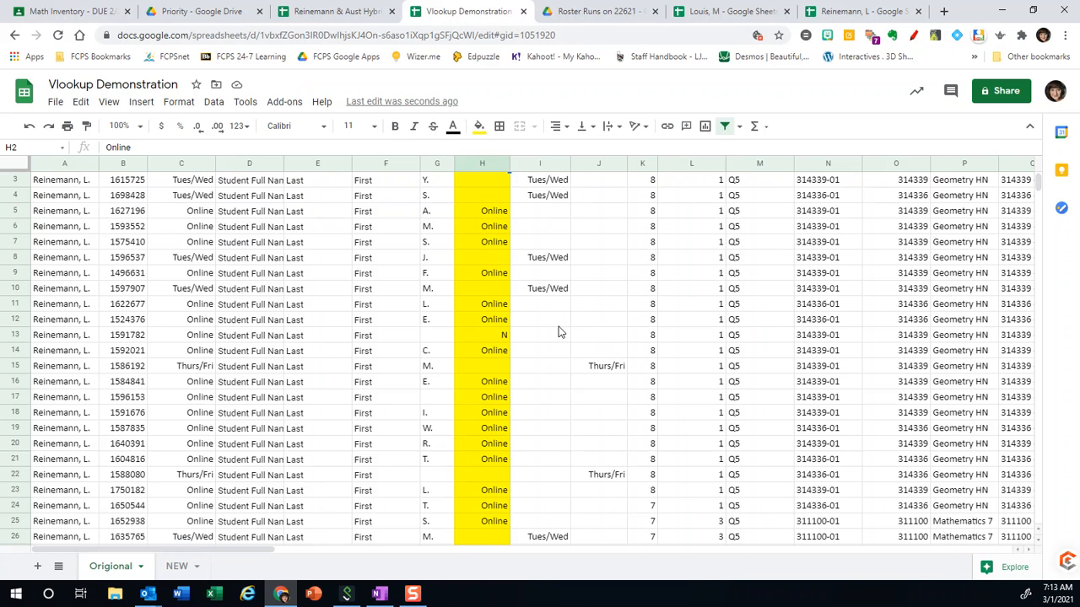
{"action": "scroll", "coordinate": [557, 333], "scroll_direction": "up", "scroll_amount": 1}
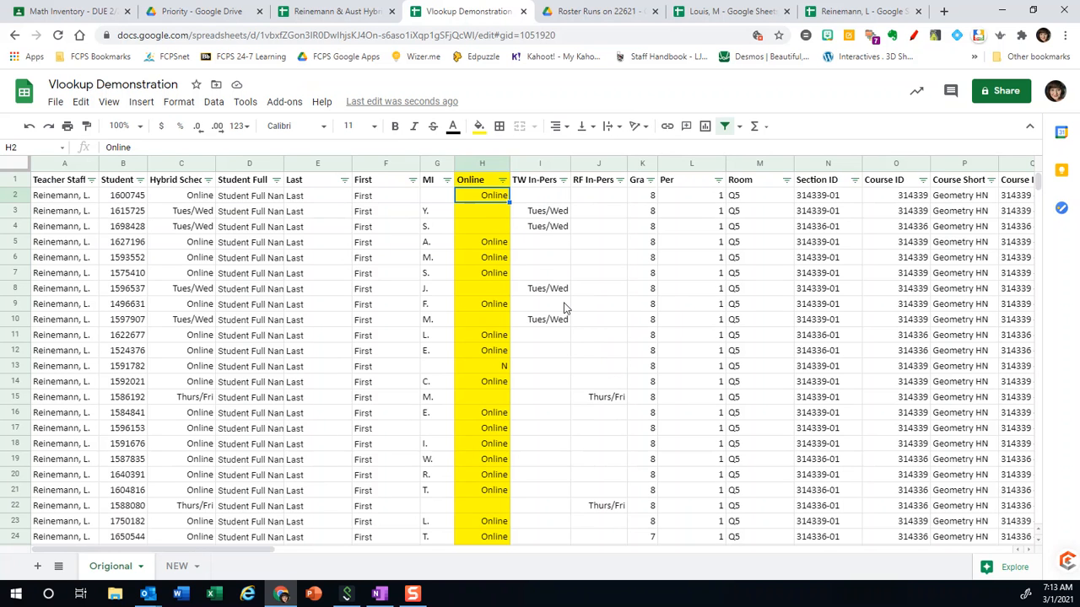
- Fill the Student ID column (B) of the Origional sheet with bright green
{"action": "left_click", "coordinate": [126, 163]}
{"action": "left_click", "coordinate": [478, 127]}
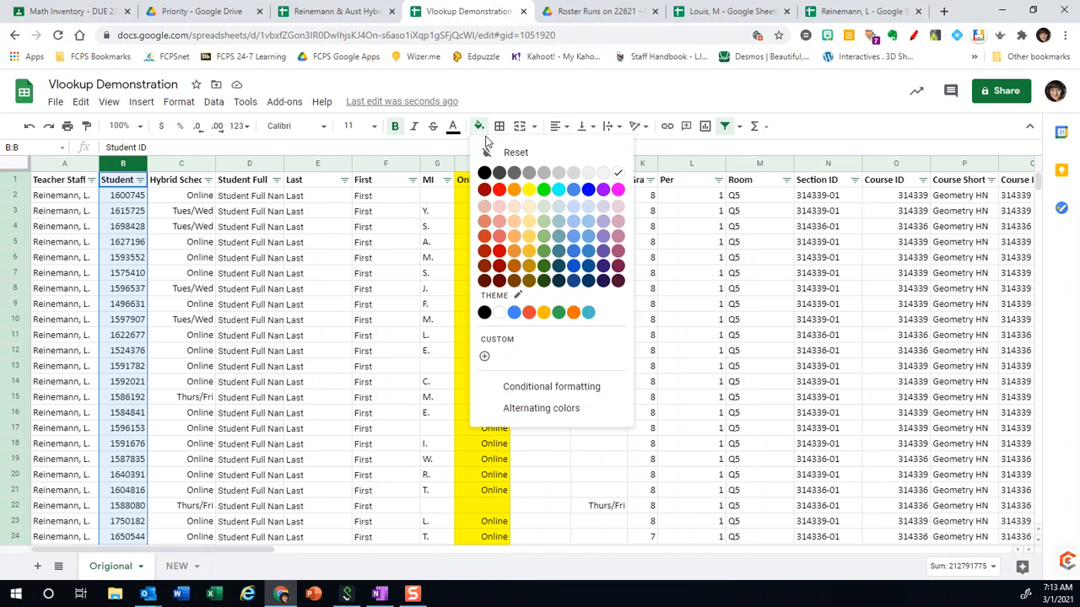
{"action": "left_click", "coordinate": [543, 190]}
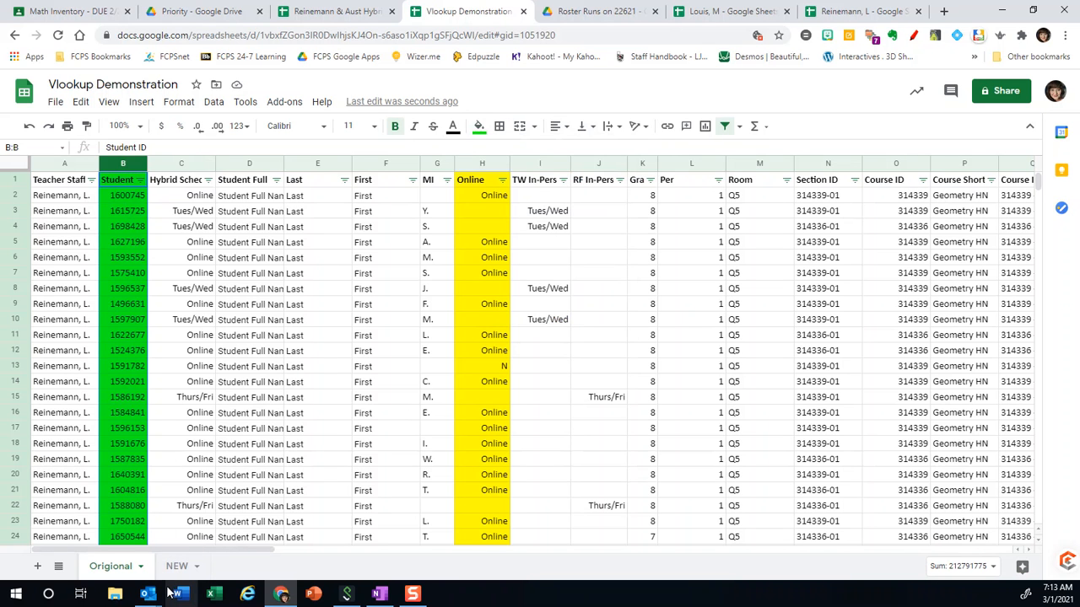
{"action": "left_click", "coordinate": [121, 198]}
- Fill the Student ID column (F) of the NEW sheet with the same bright green
{"action": "left_click", "coordinate": [179, 566]}
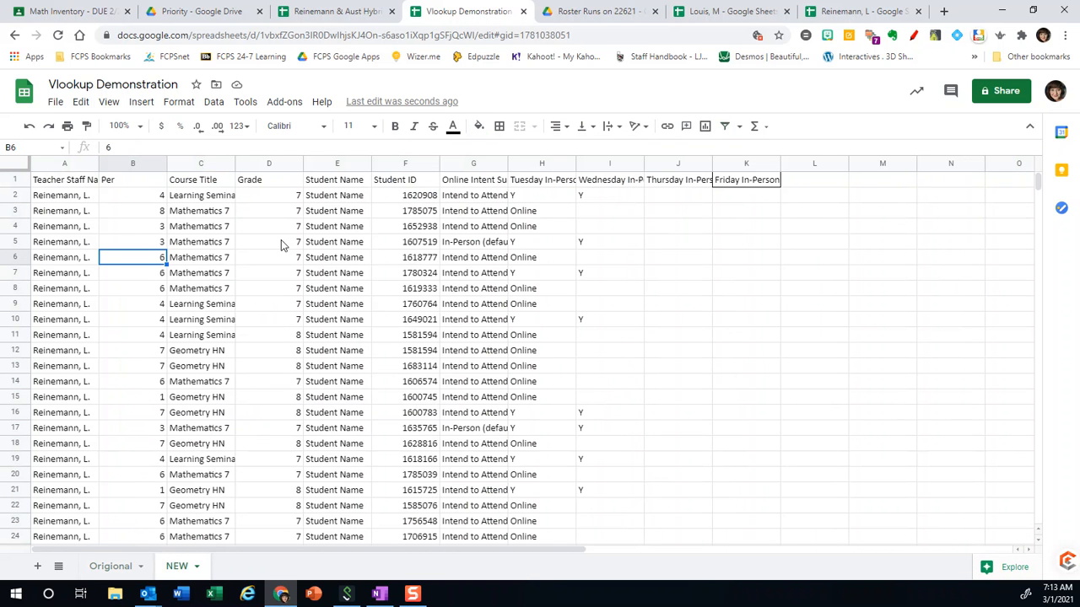
{"action": "left_click", "coordinate": [390, 165]}
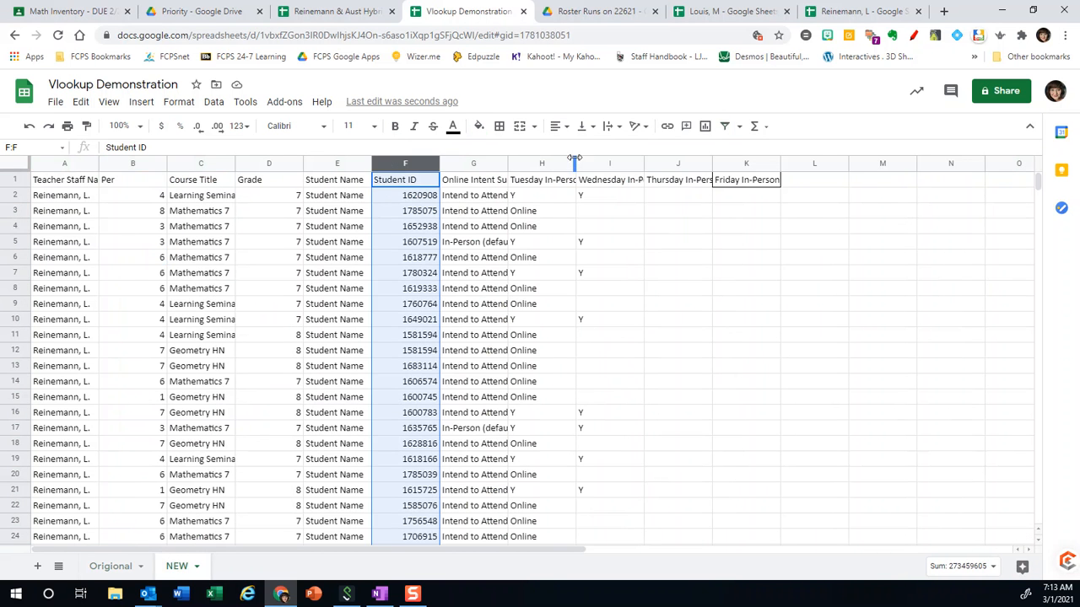
{"action": "left_click", "coordinate": [478, 126]}
{"action": "left_click", "coordinate": [542, 189]}
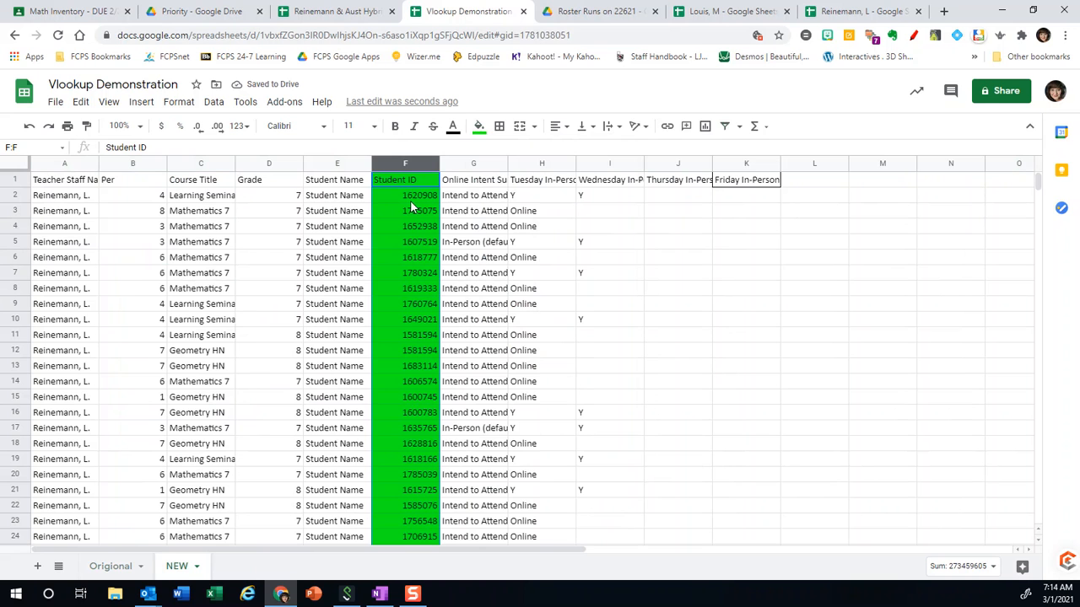
- Dismiss the sheet-copy confirmation in the hybrid roster spreadsheet and return to Vlookup Demonstration
{"action": "left_click", "coordinate": [348, 11]}
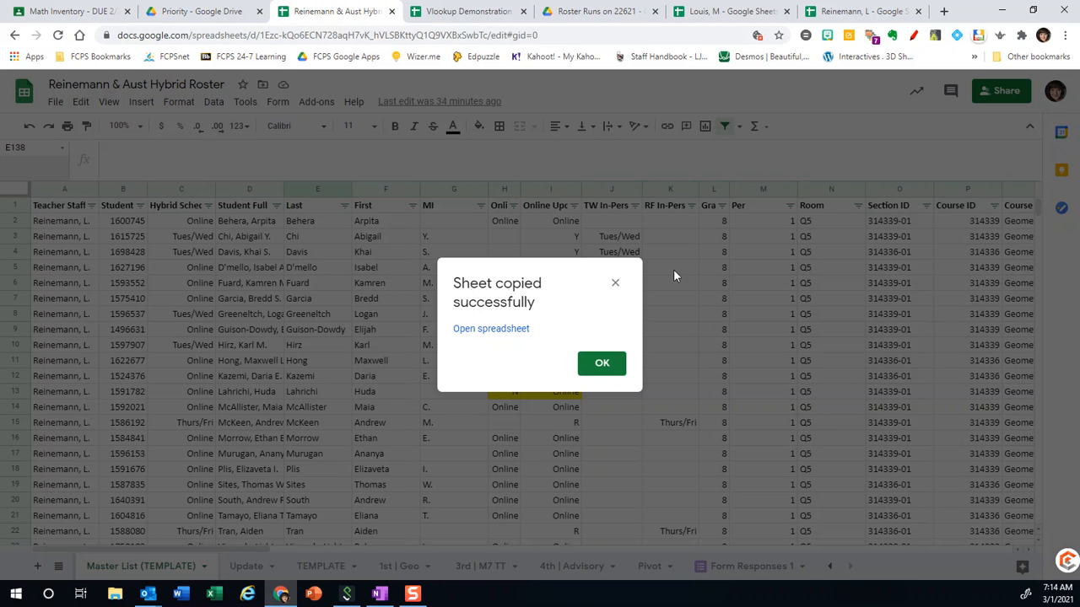
{"action": "left_click", "coordinate": [602, 362]}
{"action": "left_click", "coordinate": [468, 11]}
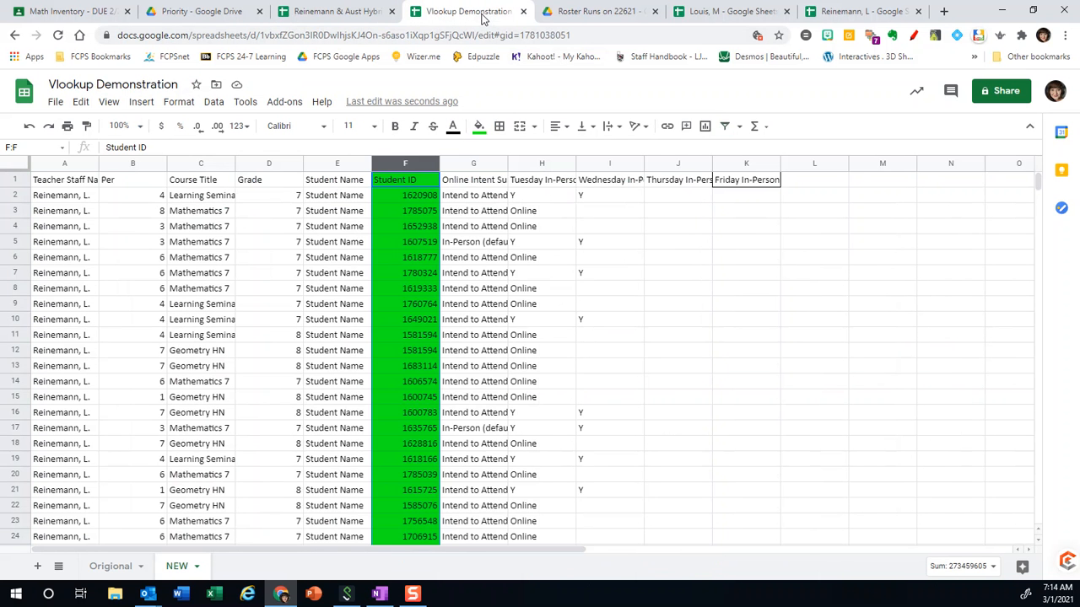
- Compare the green Student ID columns on the Origional and NEW sheets
{"action": "left_click", "coordinate": [110, 566]}
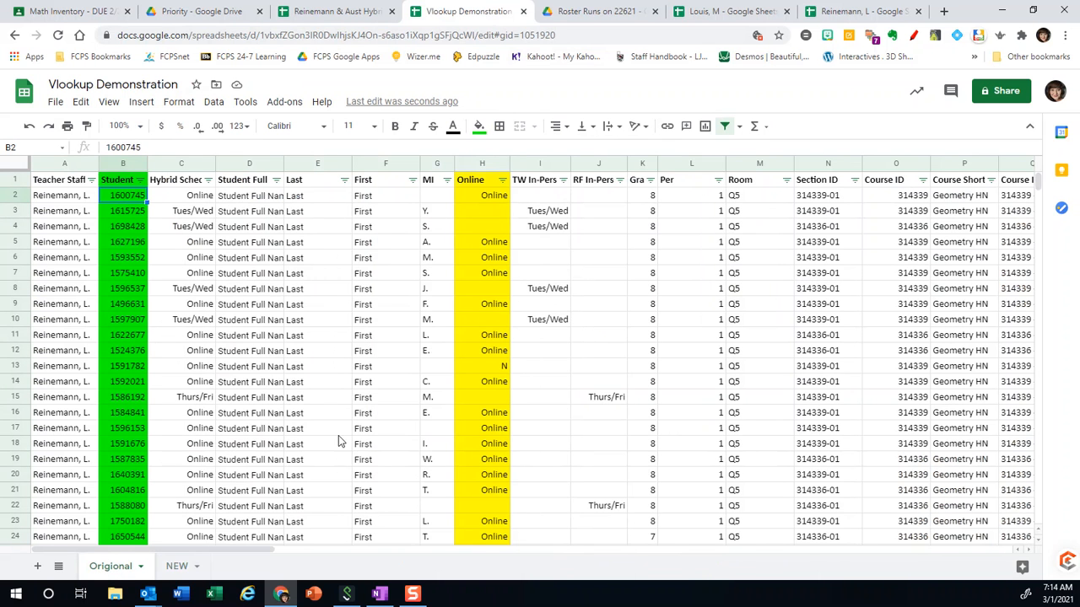
{"action": "left_click", "coordinate": [176, 568]}
{"action": "left_click", "coordinate": [407, 198]}
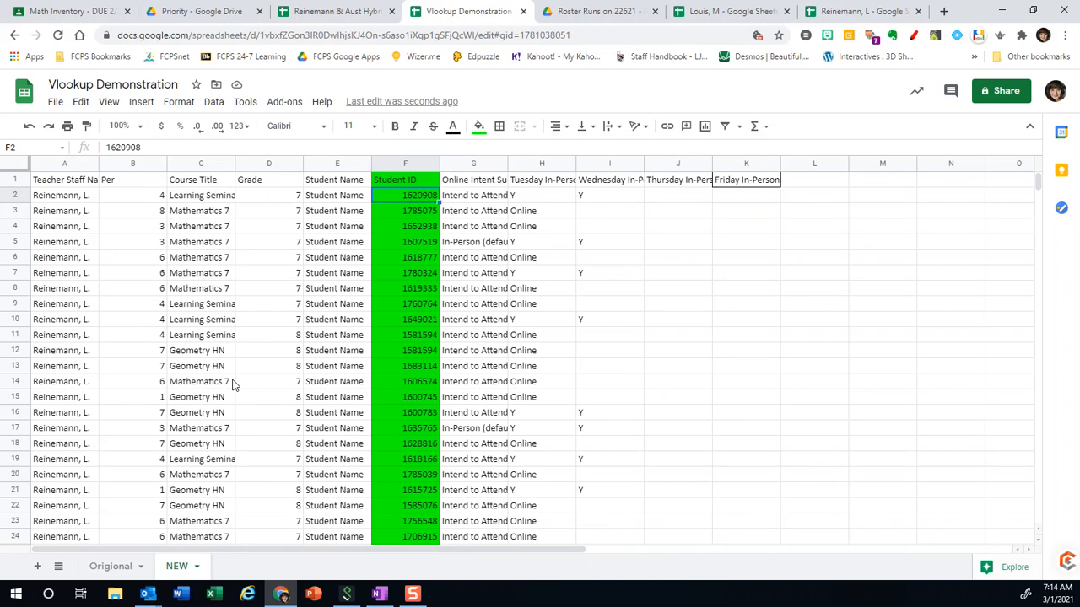
- Fill the Tuesday In-Person column (H) of the NEW sheet with cyan and return to the Origional sheet
{"action": "left_click", "coordinate": [540, 164]}
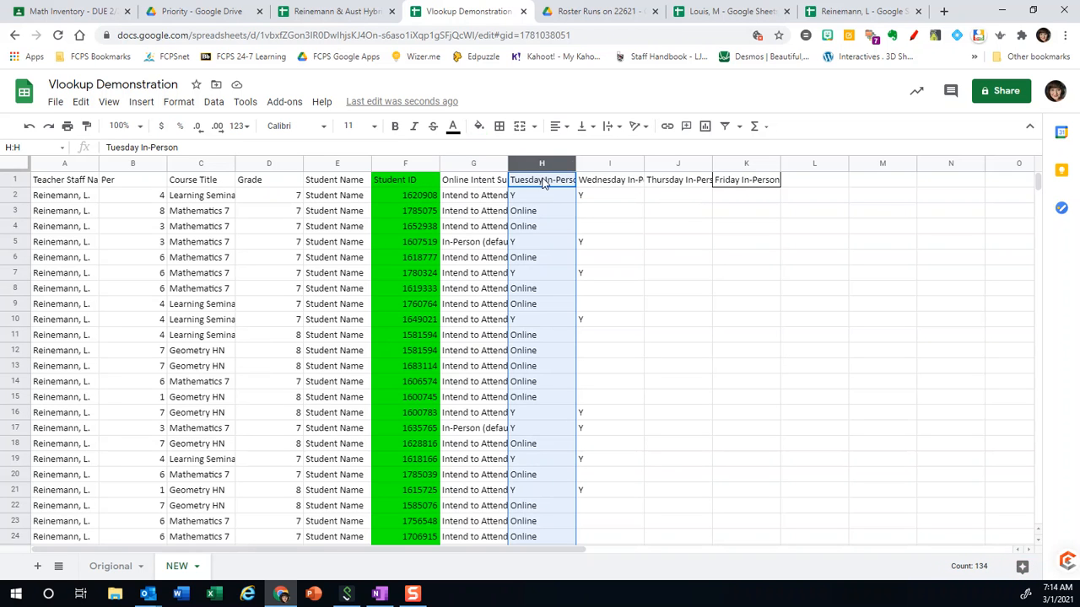
{"action": "left_click", "coordinate": [475, 186]}
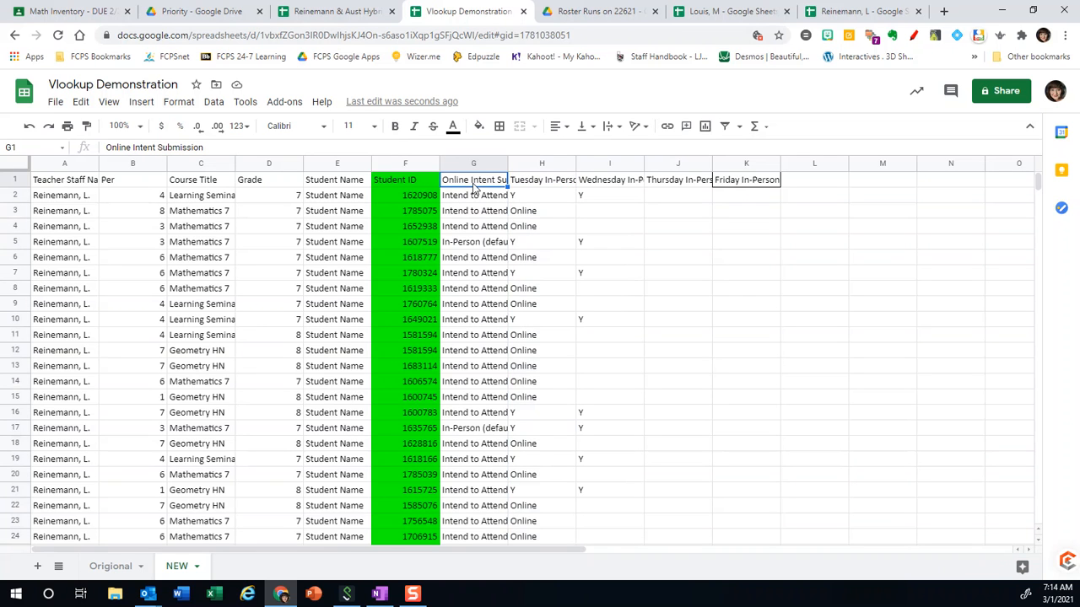
{"action": "left_click", "coordinate": [530, 164]}
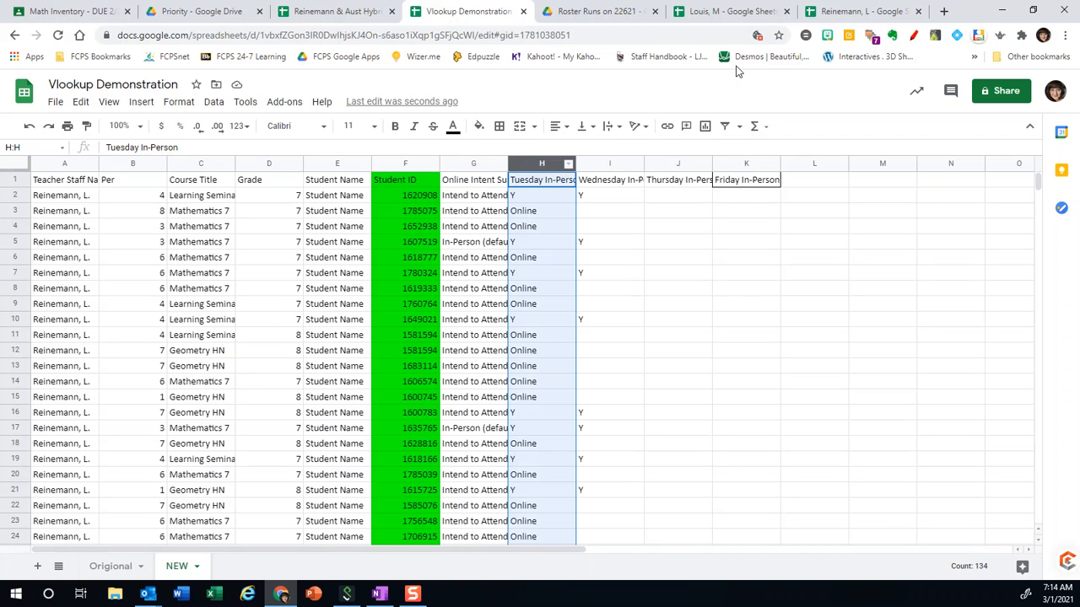
{"action": "left_click", "coordinate": [478, 126]}
{"action": "left_click", "coordinate": [563, 194]}
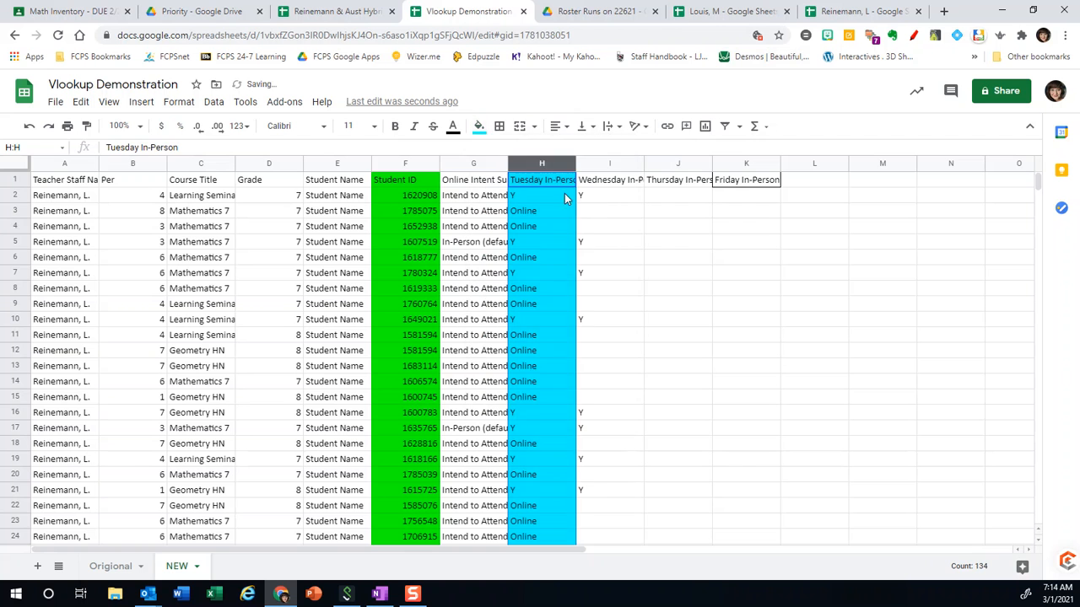
{"action": "left_click", "coordinate": [628, 261]}
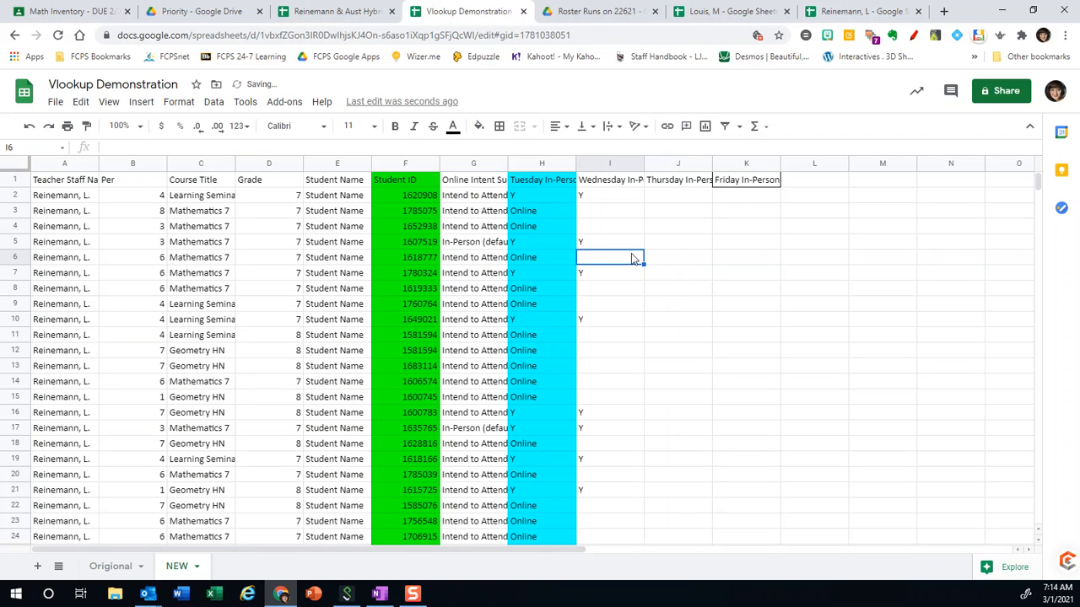
{"action": "left_click", "coordinate": [123, 570]}
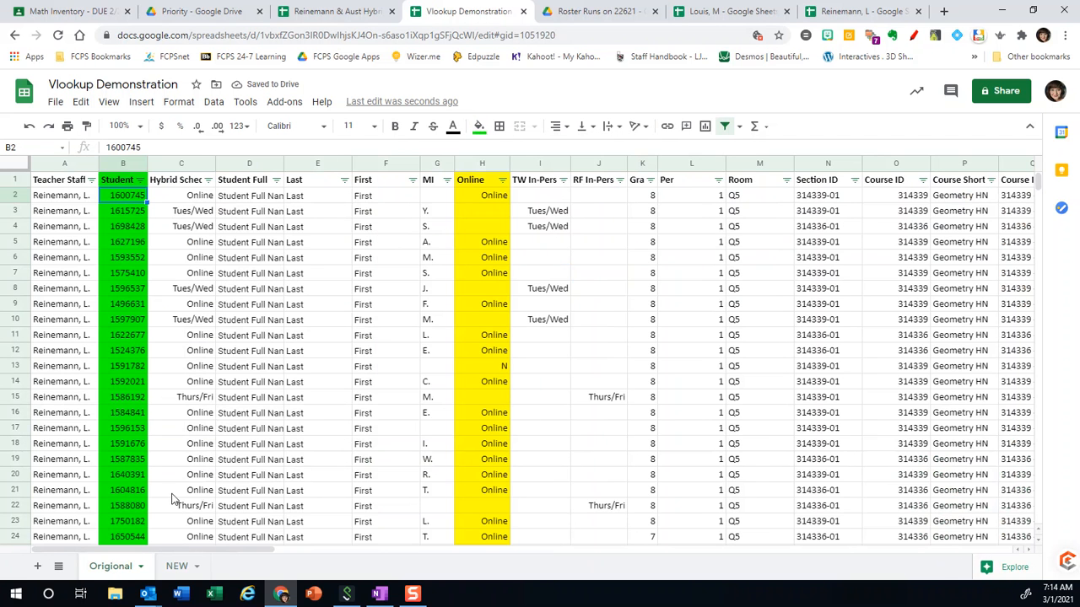
{"action": "right_click", "coordinate": [536, 175]}
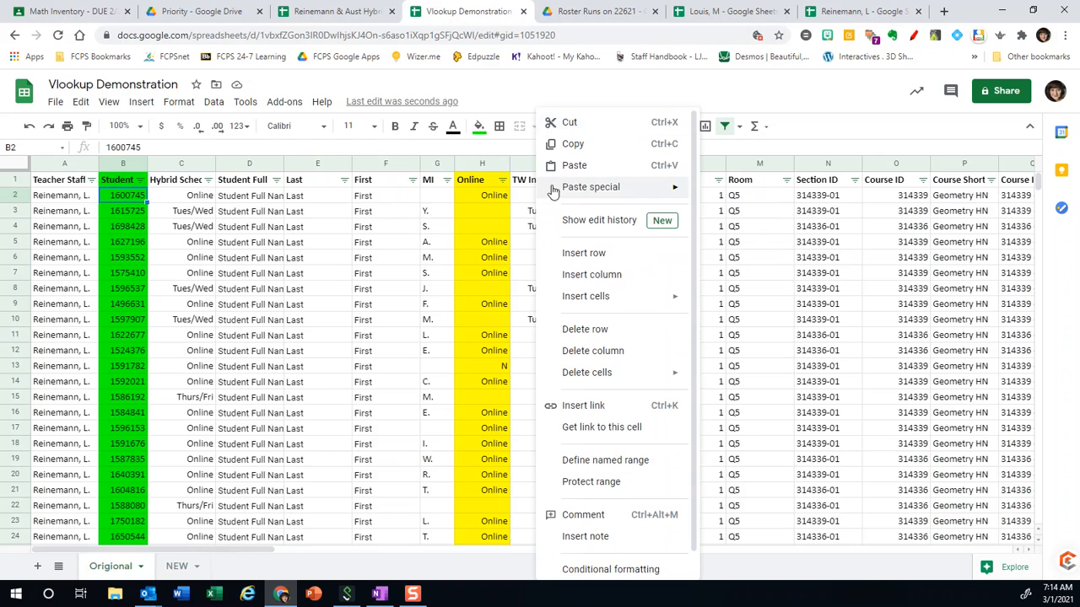
{"action": "left_click", "coordinate": [609, 255]}
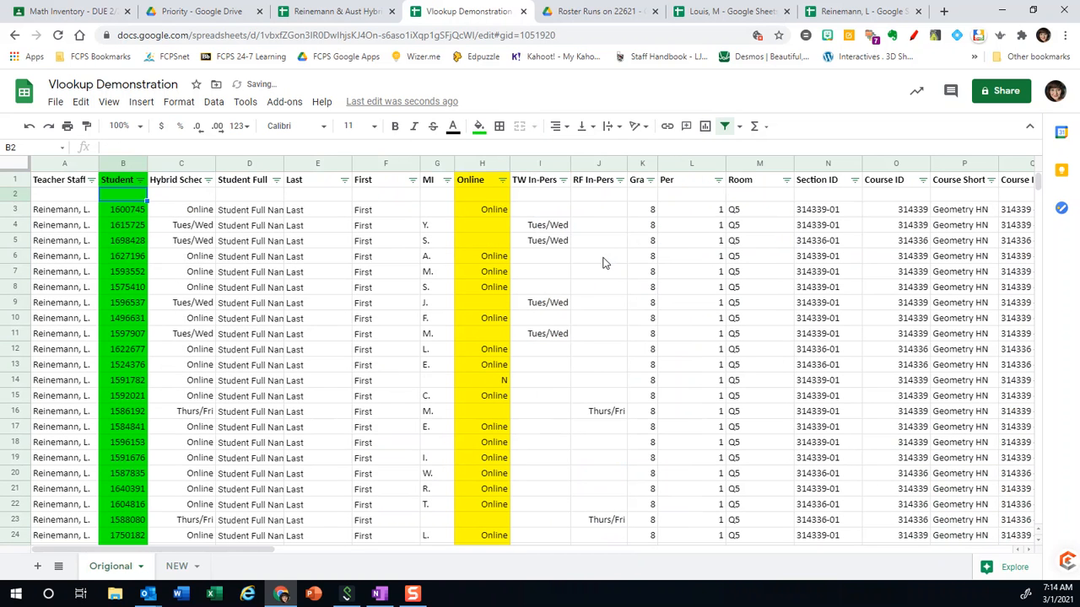
{"action": "right_click", "coordinate": [534, 162]}
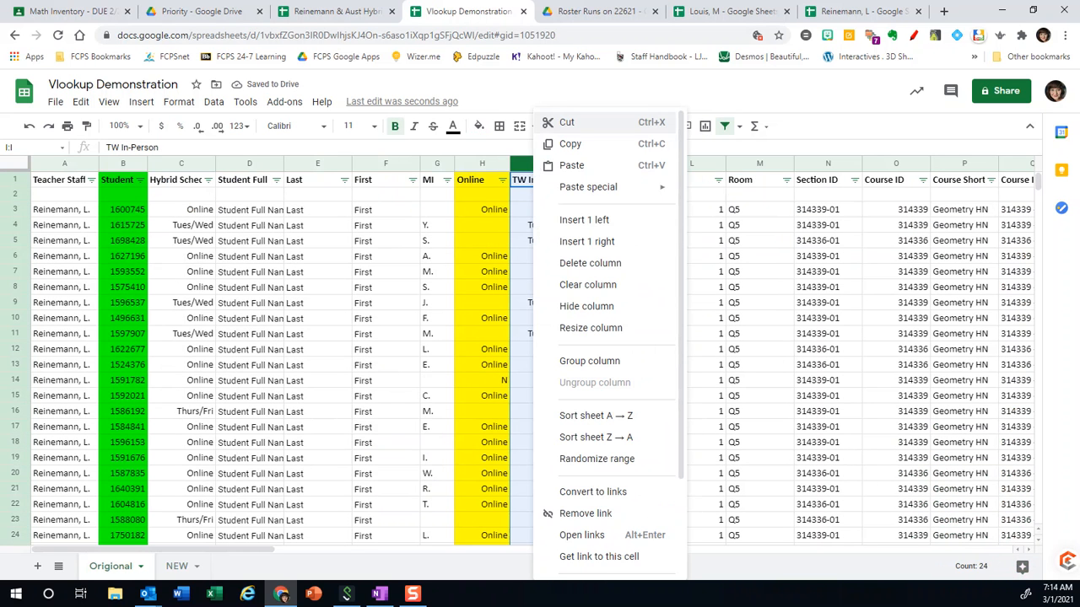
{"action": "left_click", "coordinate": [28, 125]}
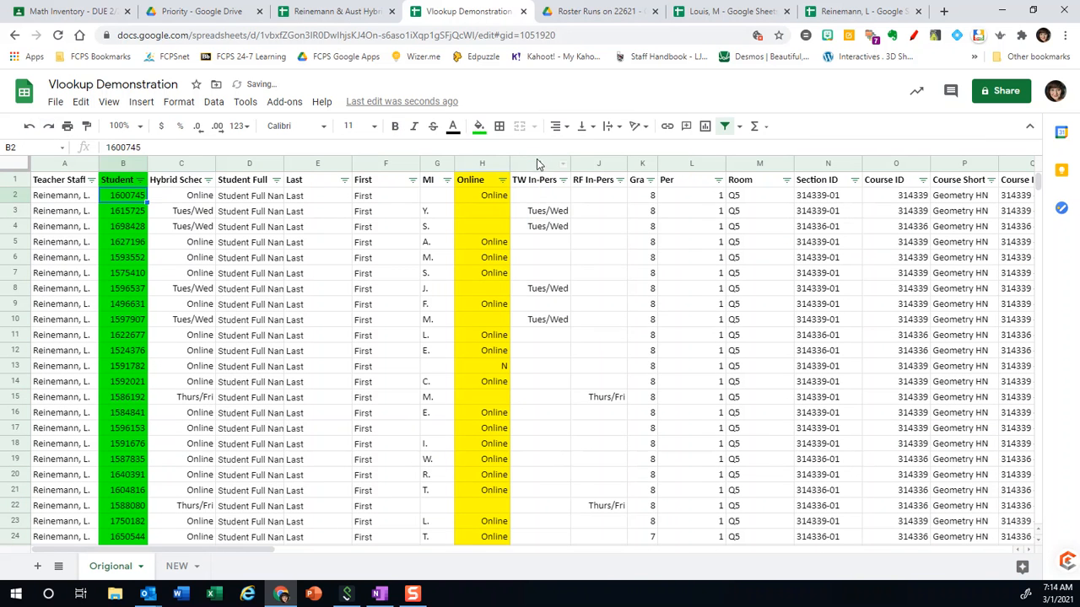
- Insert a column immediately before TW In-Person on the Origional sheet and head it NEW
{"action": "right_click", "coordinate": [539, 162]}
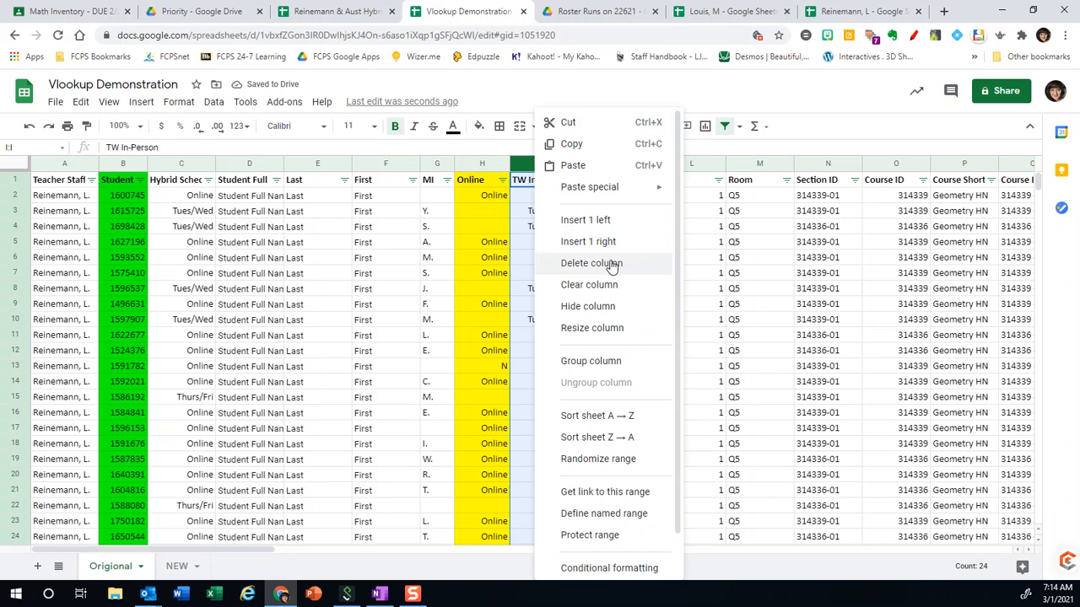
{"action": "left_click", "coordinate": [584, 221]}
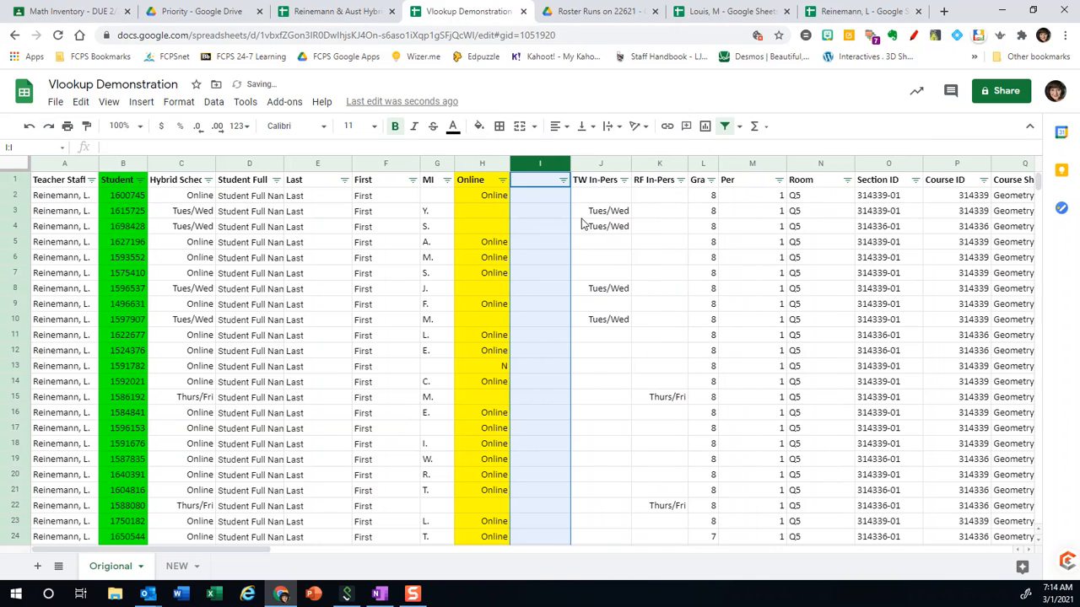
{"action": "left_click", "coordinate": [541, 183]}
{"action": "type", "text": "NEW"}
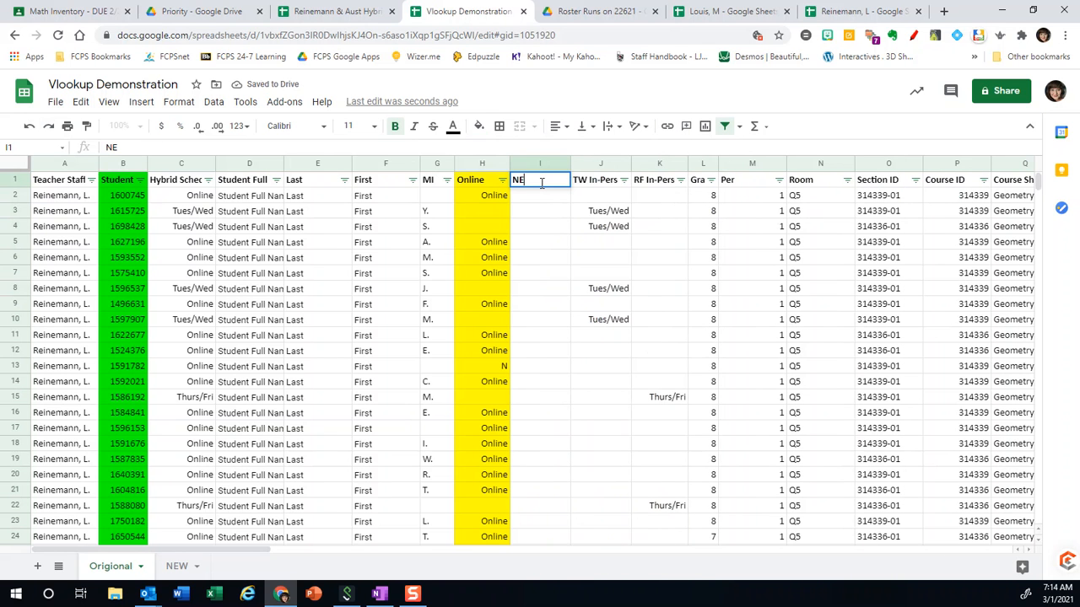
{"action": "left_click", "coordinate": [535, 206]}
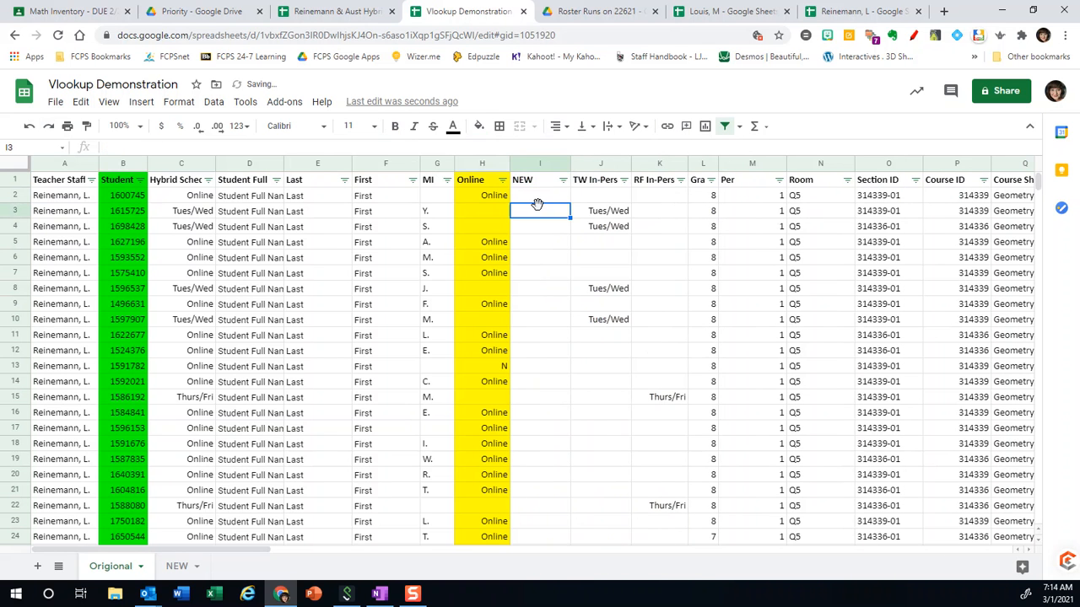
- Start a VLOOKUP formula in cell I2 with the Student ID in B2 as the search key
{"action": "left_click", "coordinate": [540, 201]}
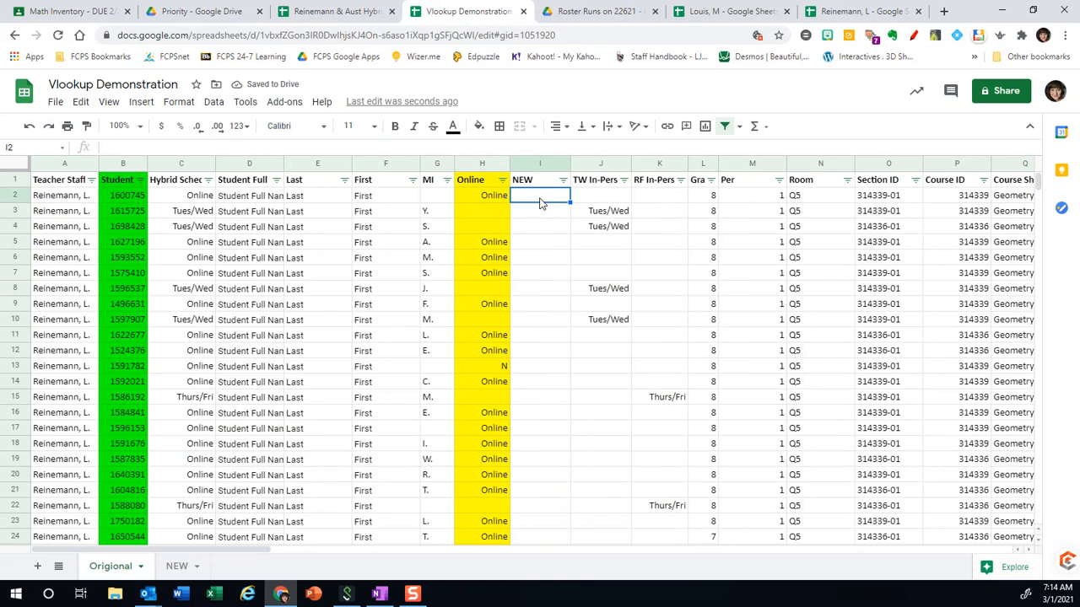
{"action": "type", "text": "="}
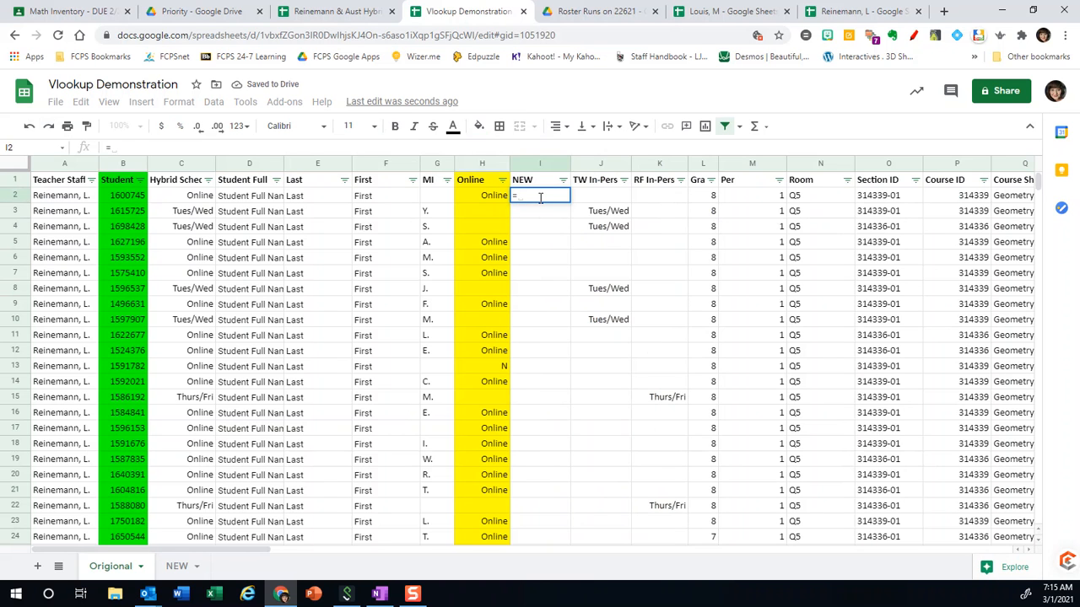
{"action": "type", "text": "vl"}
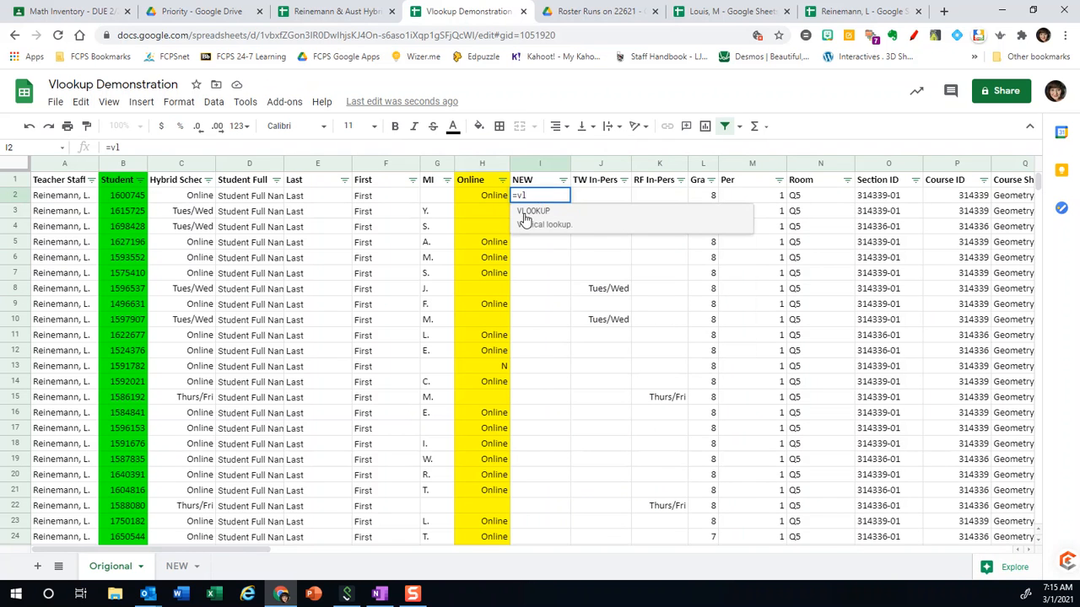
{"action": "left_click", "coordinate": [535, 213]}
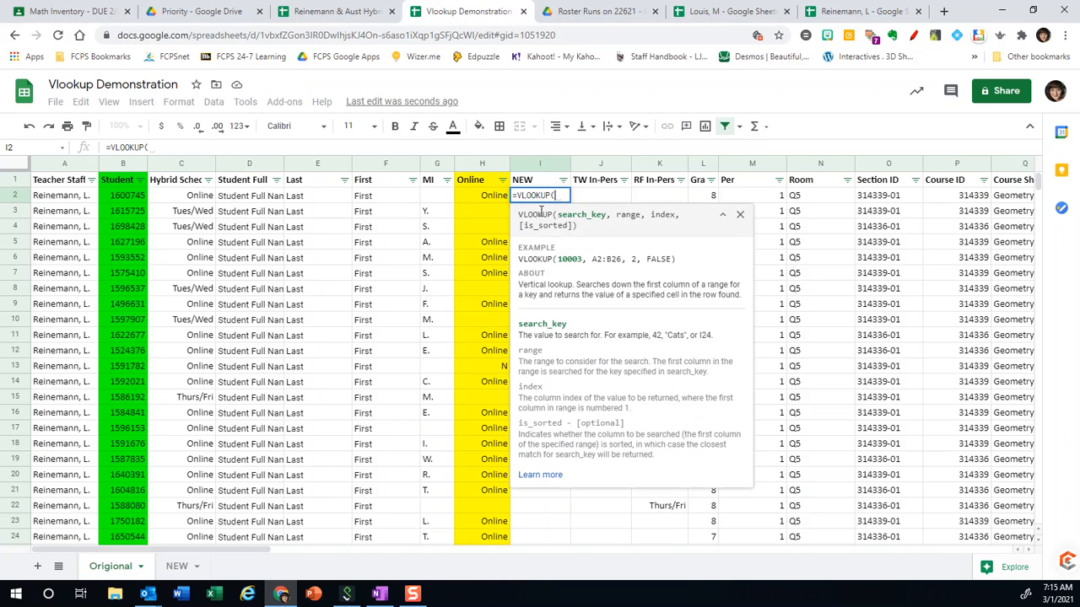
{"action": "left_click", "coordinate": [129, 198]}
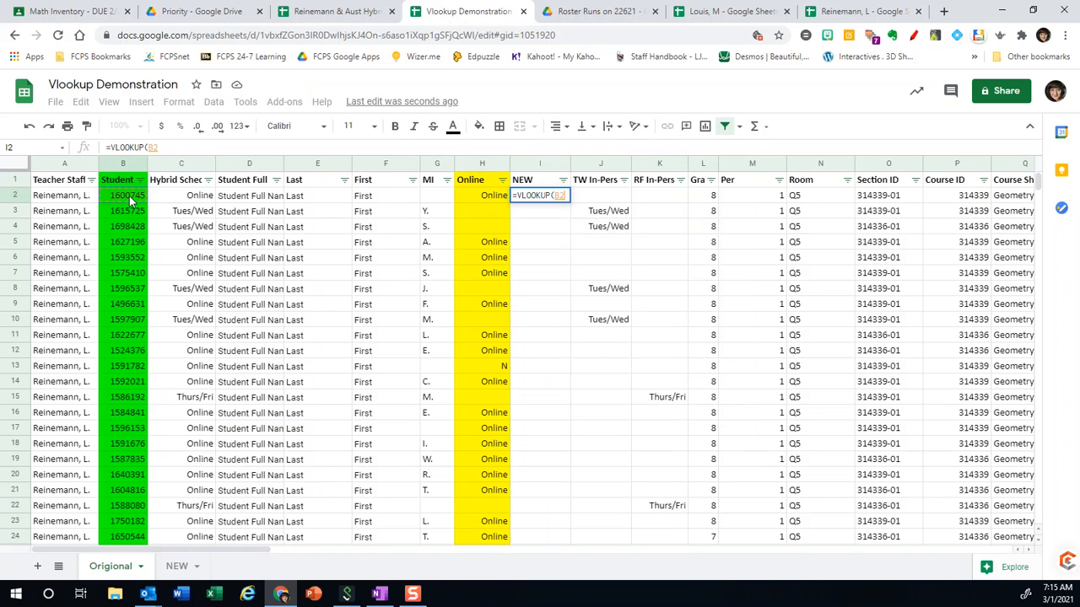
{"action": "type", "text": ","}
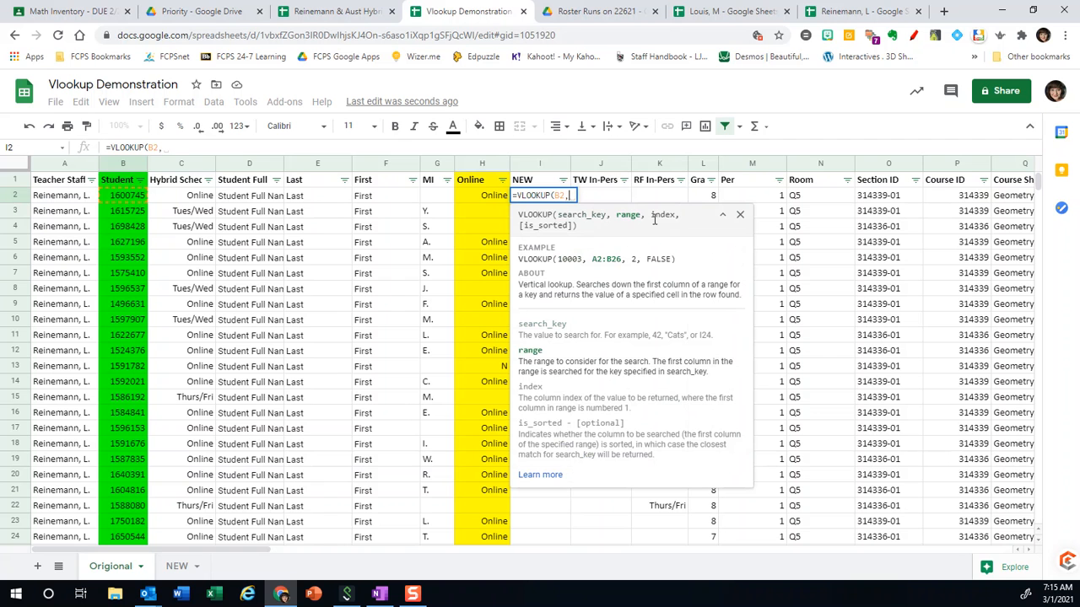
- Set the VLOOKUP range to F2:H168 on the NEW sheet, spanning Student ID through Tuesday In-Person
{"action": "left_click", "coordinate": [177, 568]}
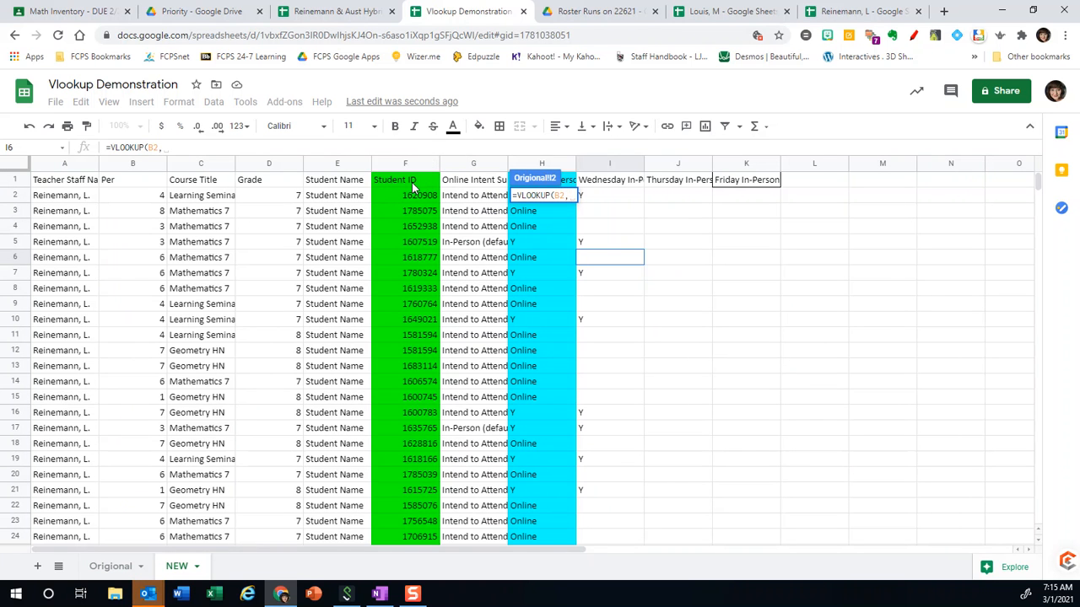
{"action": "left_click", "coordinate": [384, 200]}
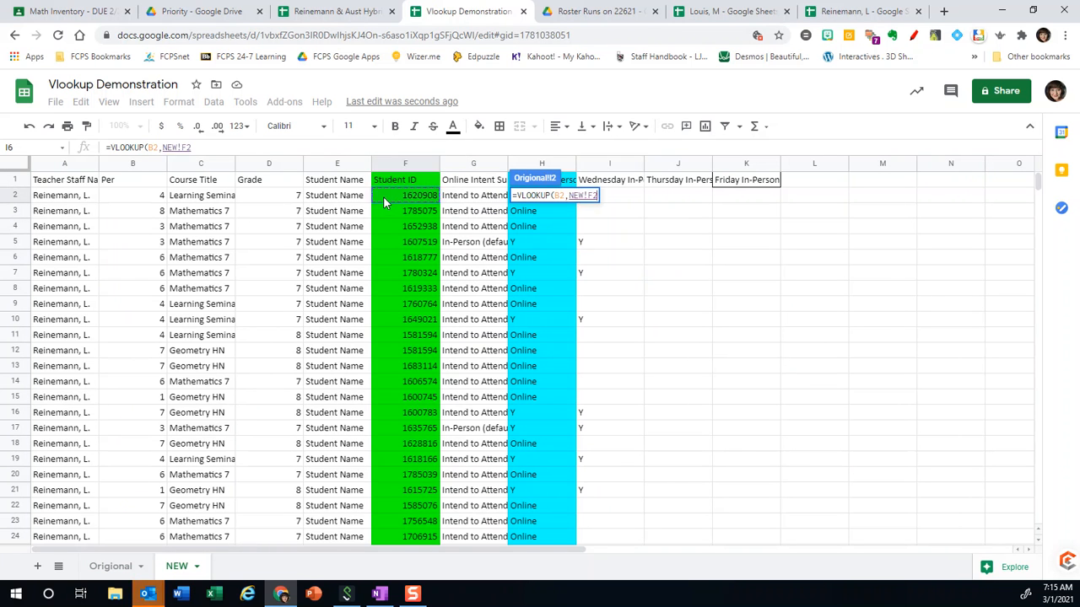
{"action": "left_click_drag", "start_coordinate": [383, 201], "coordinate": [564, 338]}
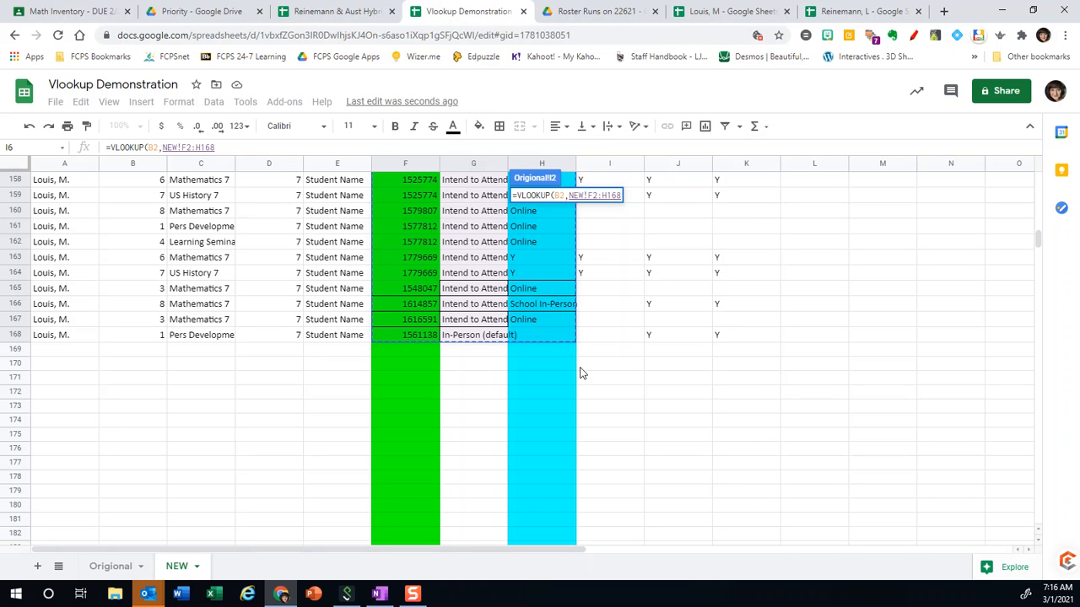
{"action": "type", "text": ","}
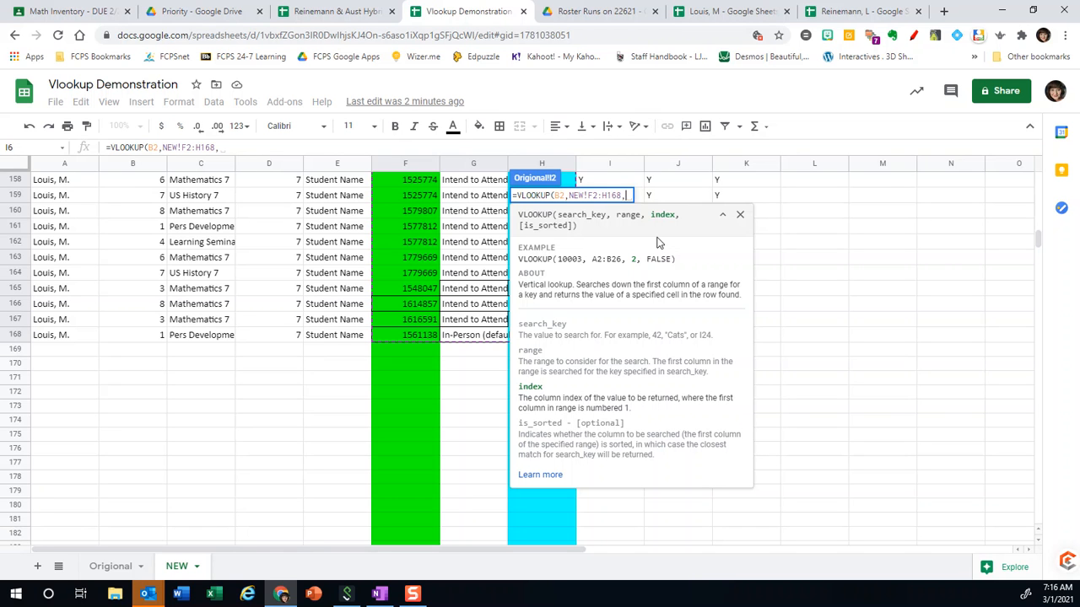
- Complete the VLOOKUP formula with column index 3 and an exact match (False), and commit it
{"action": "type", "text": "3"}
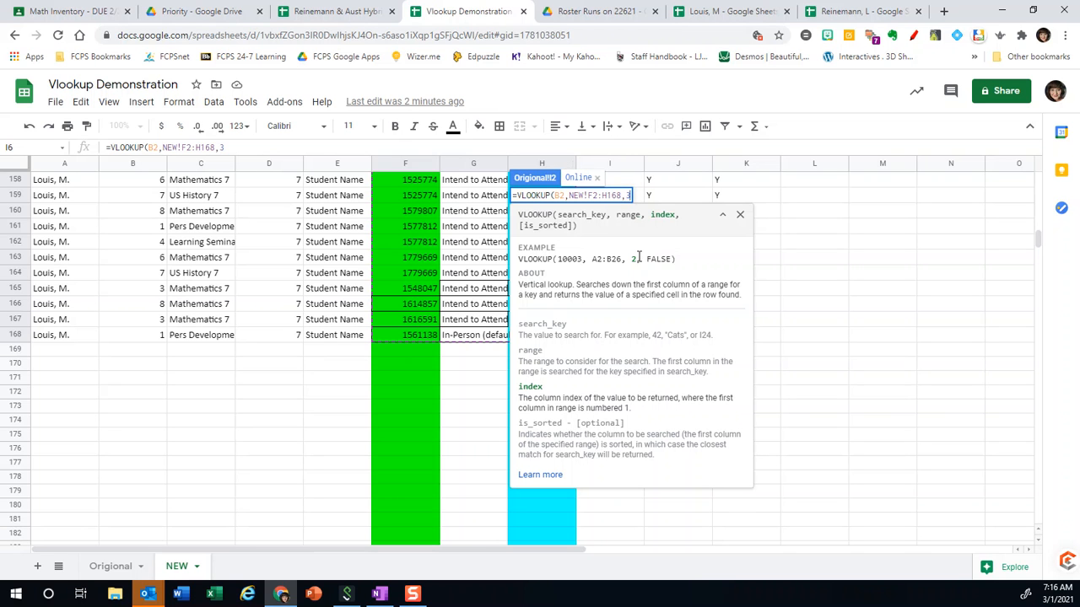
{"action": "type", "text": ","}
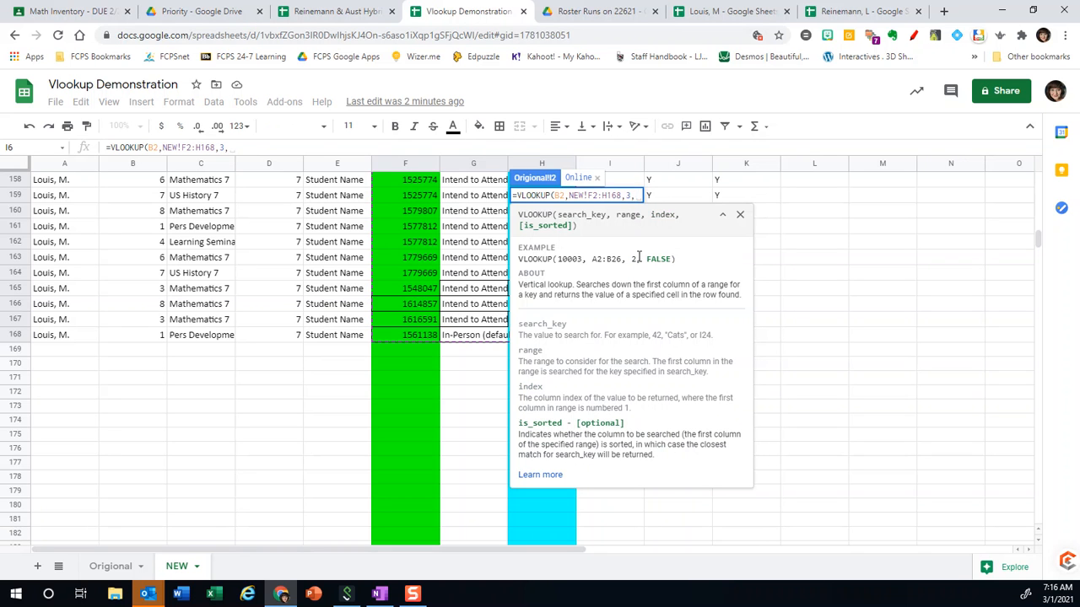
{"action": "type", "text": "Fa"}
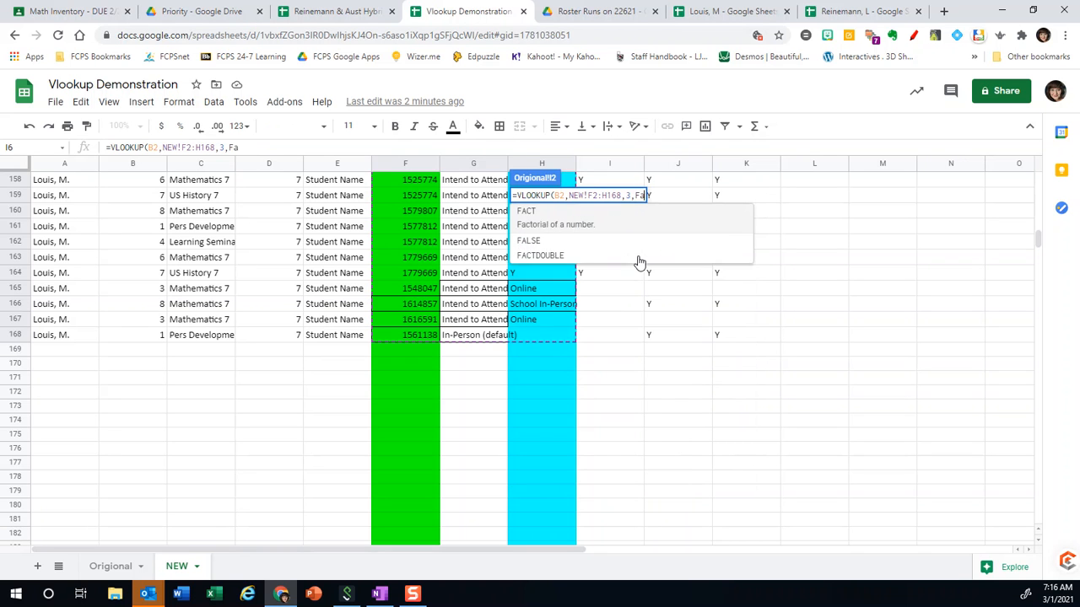
{"action": "type", "text": "lse)"}
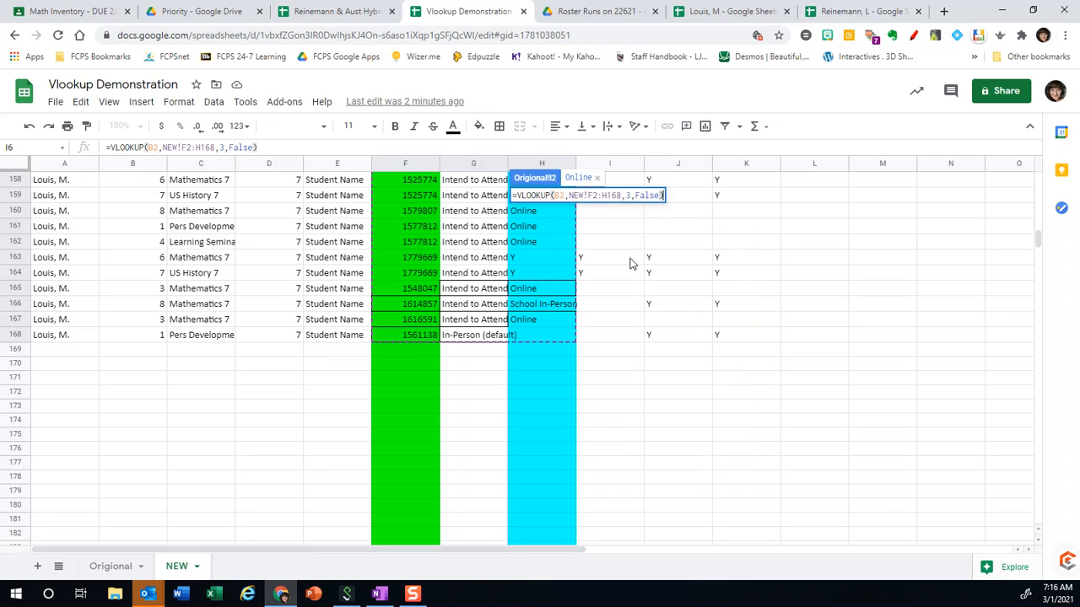
{"action": "key", "text": "Return"}
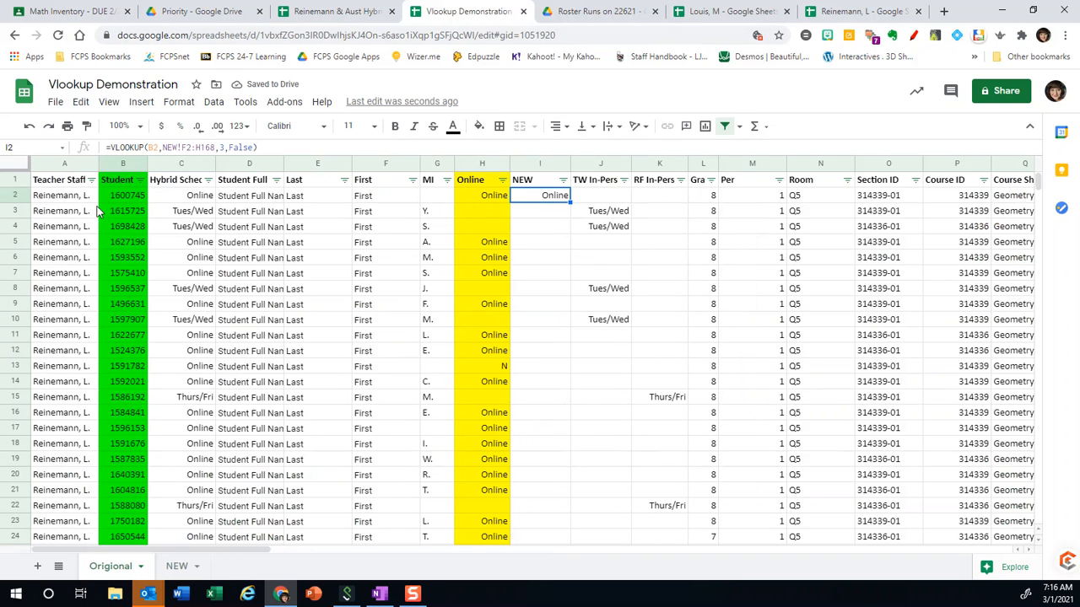
- Review the Student ID in B2 against the lookup data on the NEW sheet
{"action": "left_click", "coordinate": [110, 197]}
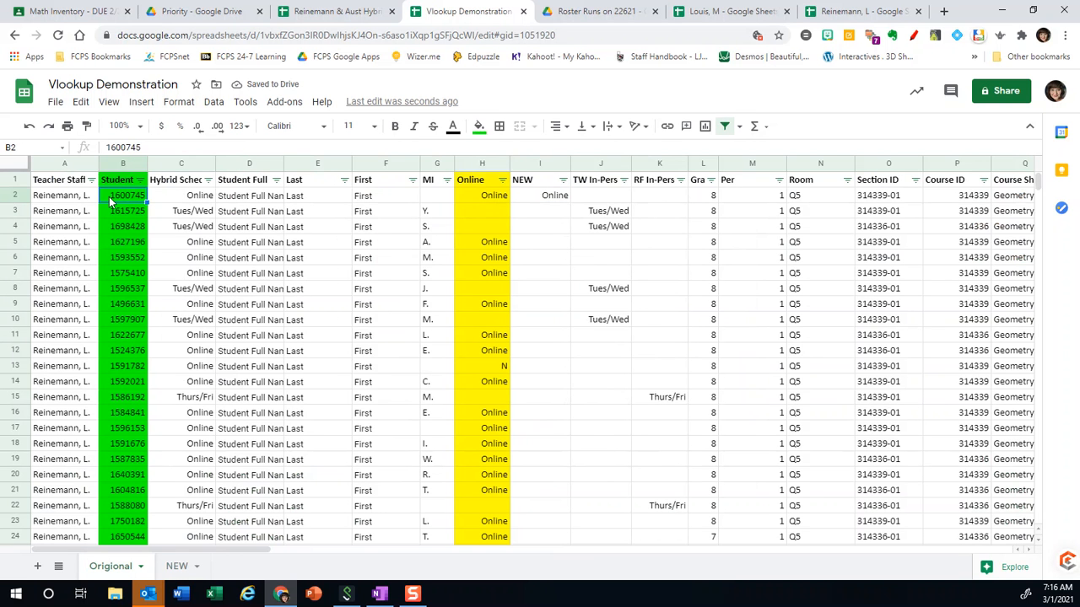
{"action": "left_click", "coordinate": [177, 566]}
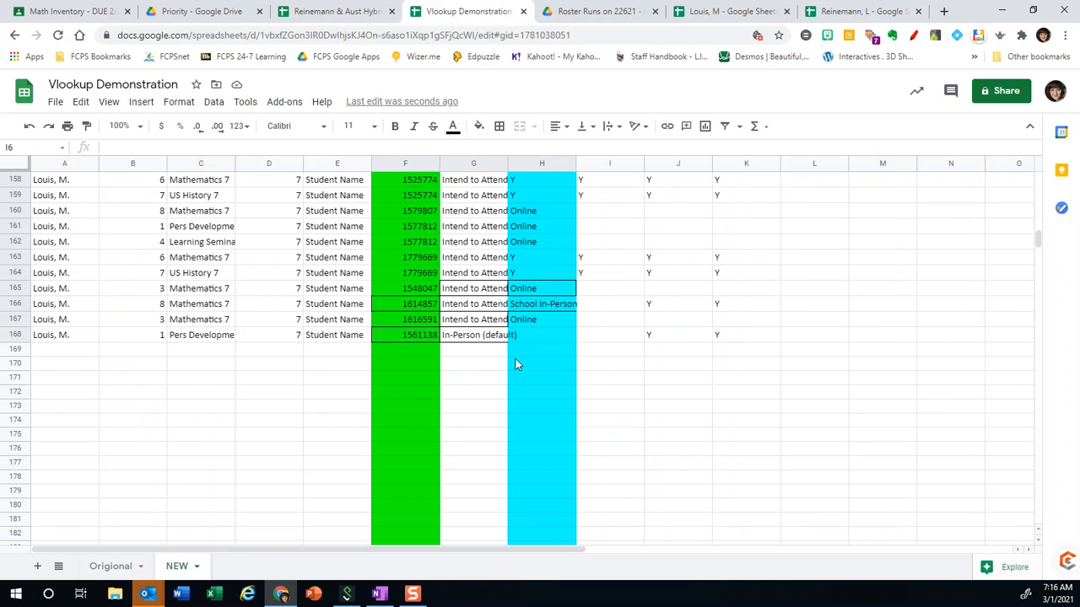
{"action": "left_click", "coordinate": [122, 567]}
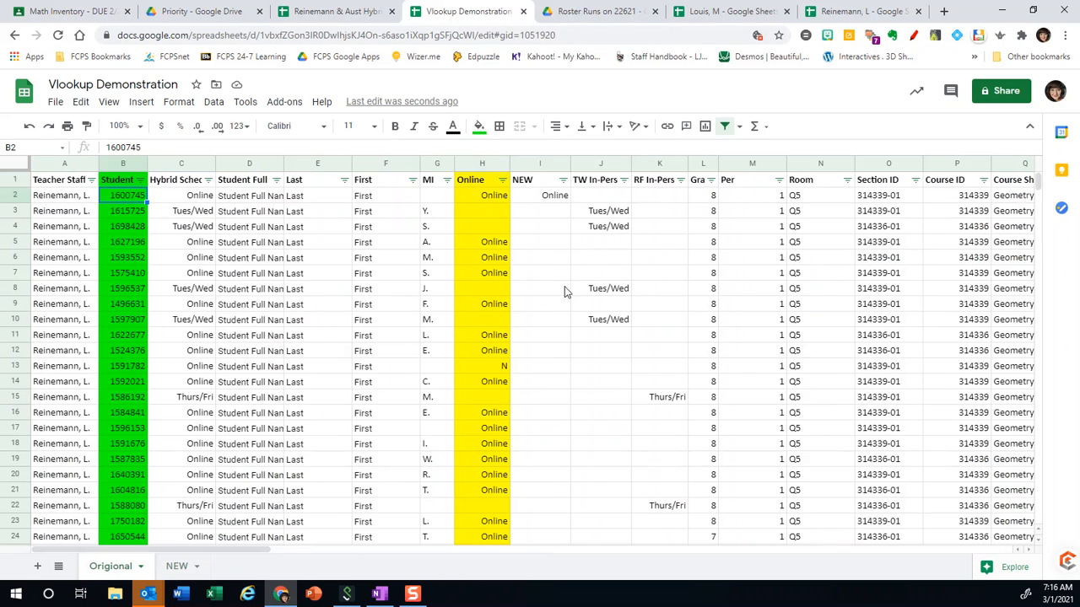
- Copy the VLOOKUP formula from I2 down through I6 in the NEW column of the Origional sheet
{"action": "left_click", "coordinate": [544, 198]}
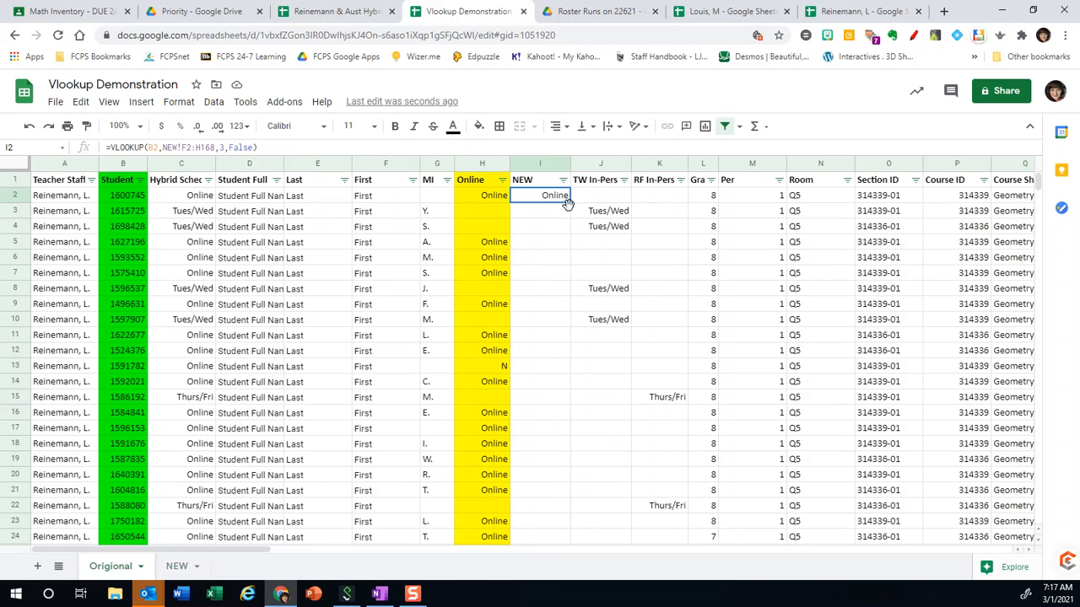
{"action": "left_click_drag", "start_coordinate": [570, 201], "coordinate": [570, 260]}
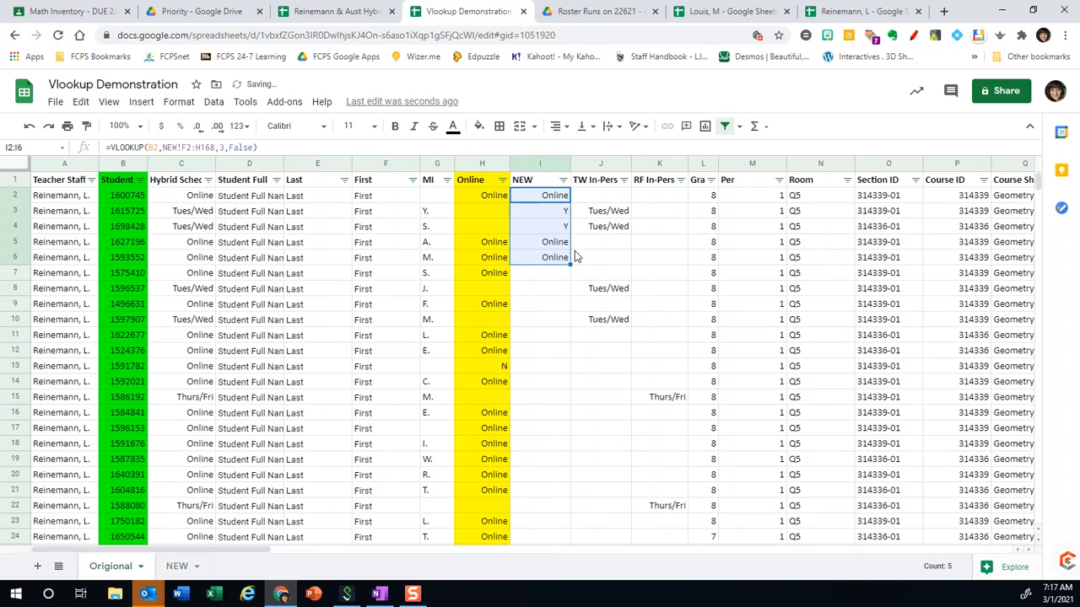
{"action": "left_click", "coordinate": [539, 199]}
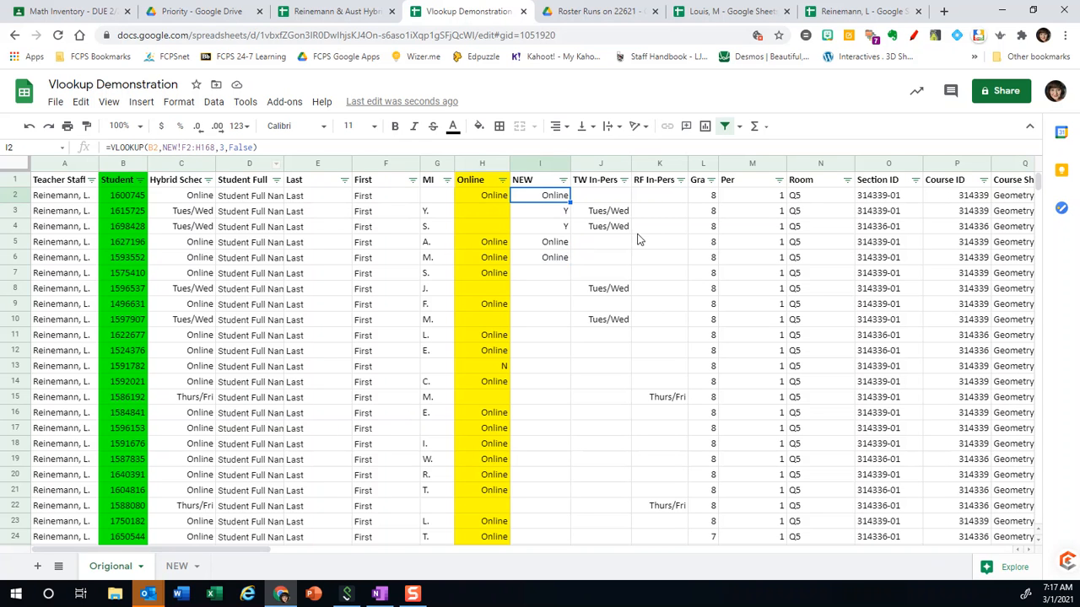
- Check the lookup ranges of the copied formulas in the NEW column and clear cells I3:I6
{"action": "left_click", "coordinate": [542, 214]}
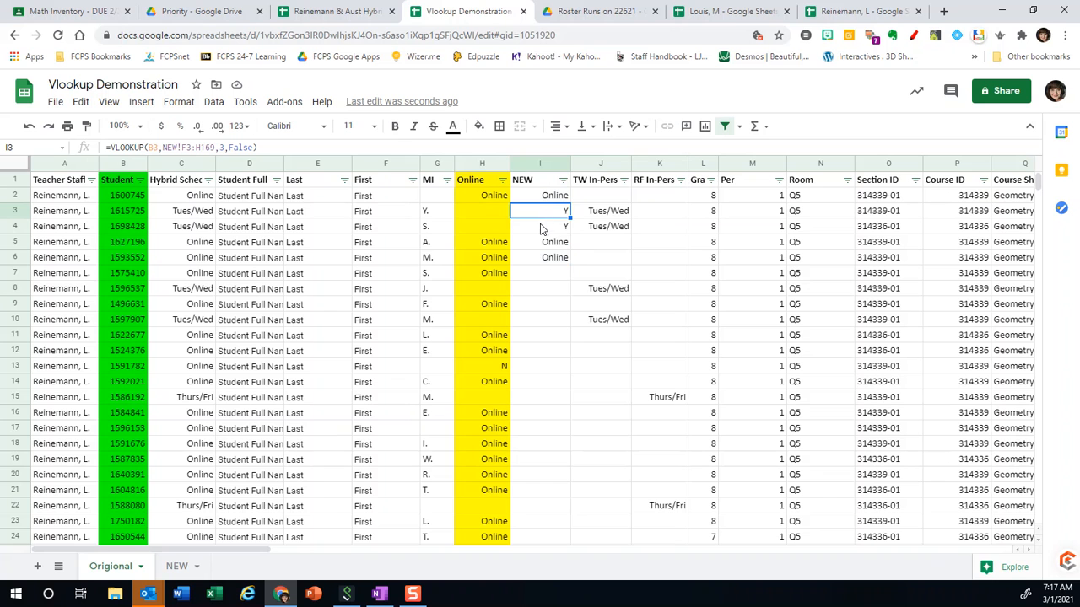
{"action": "left_click", "coordinate": [542, 228]}
{"action": "left_click", "coordinate": [540, 244]}
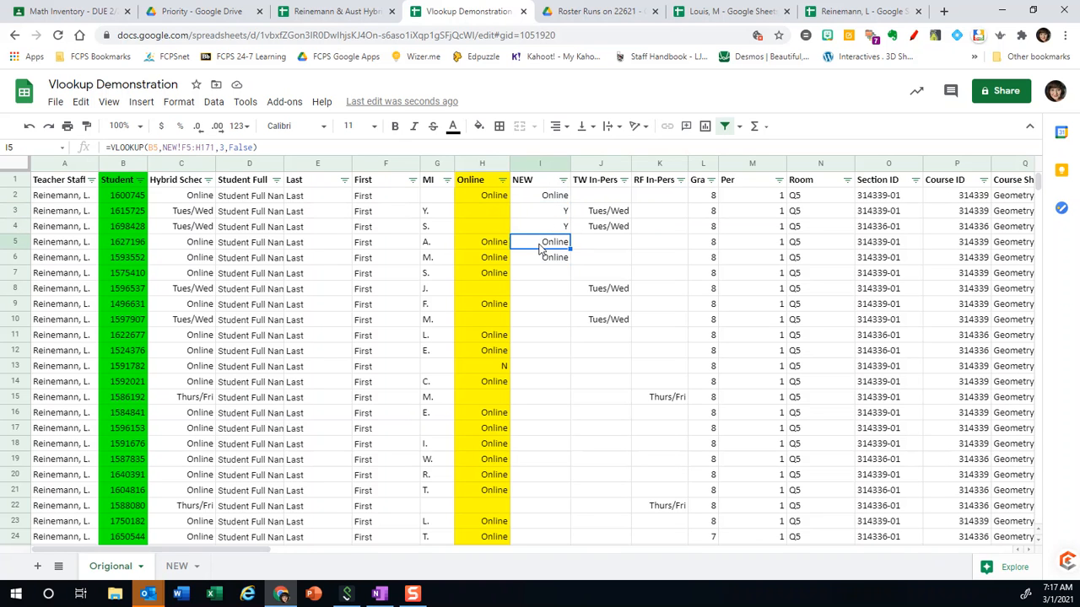
{"action": "left_click_drag", "start_coordinate": [544, 218], "coordinate": [530, 261]}
{"action": "key", "text": "Delete"}
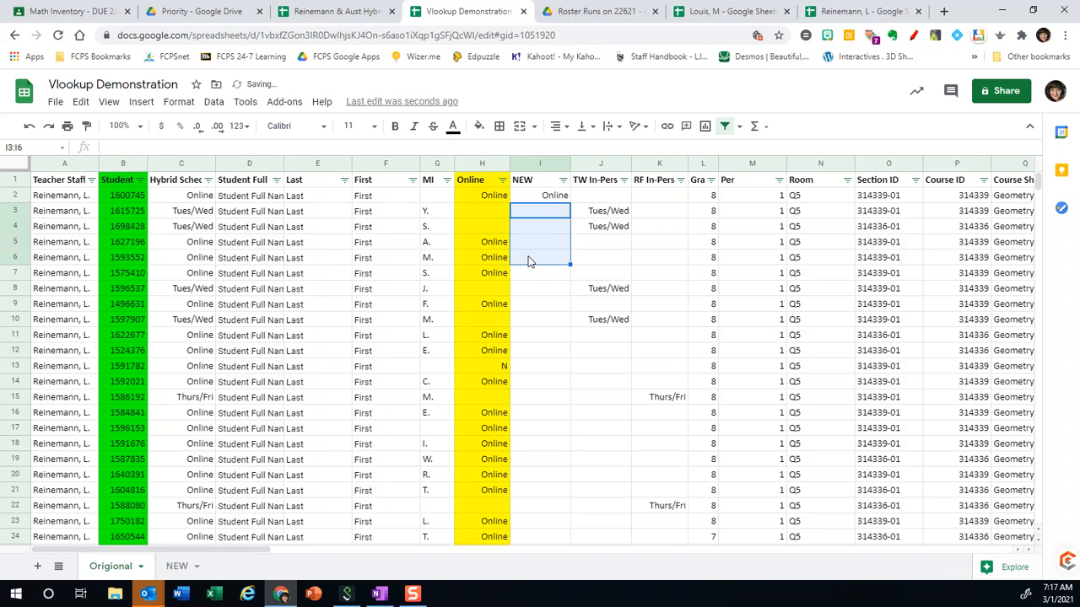
- Make the VLOOKUP range in I2 absolute as NEW!$F$2:$H$168 and commit the formula
{"action": "left_click", "coordinate": [538, 198]}
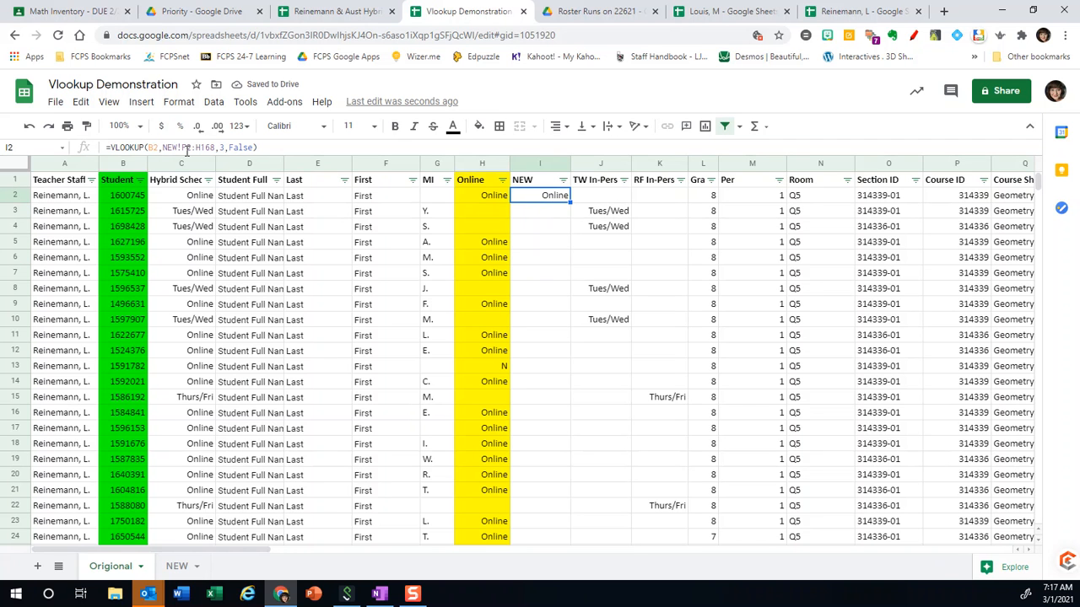
{"action": "left_click", "coordinate": [186, 147]}
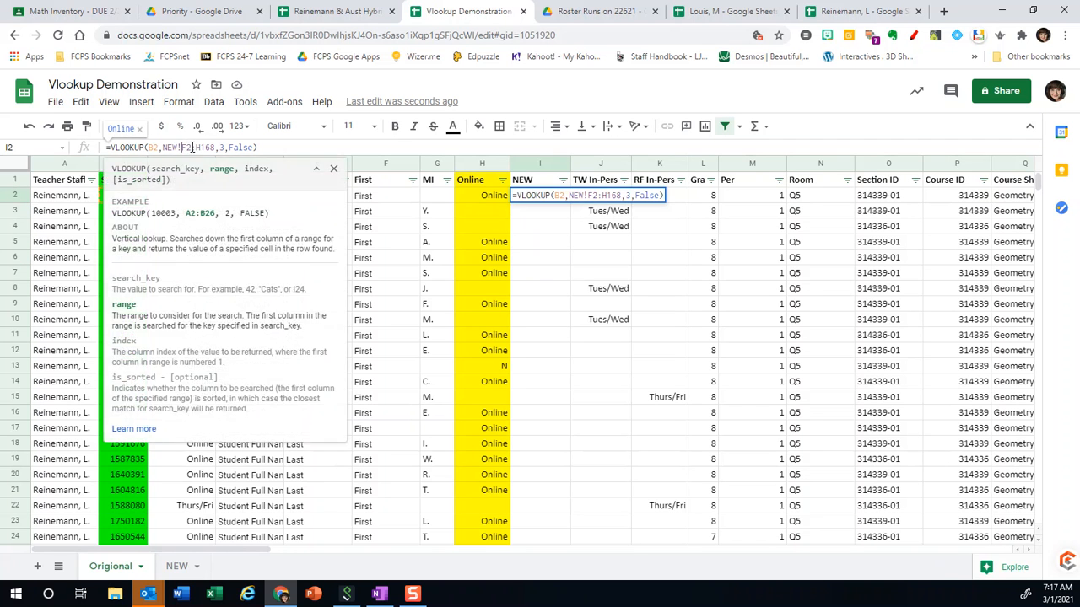
{"action": "type", "text": "$"}
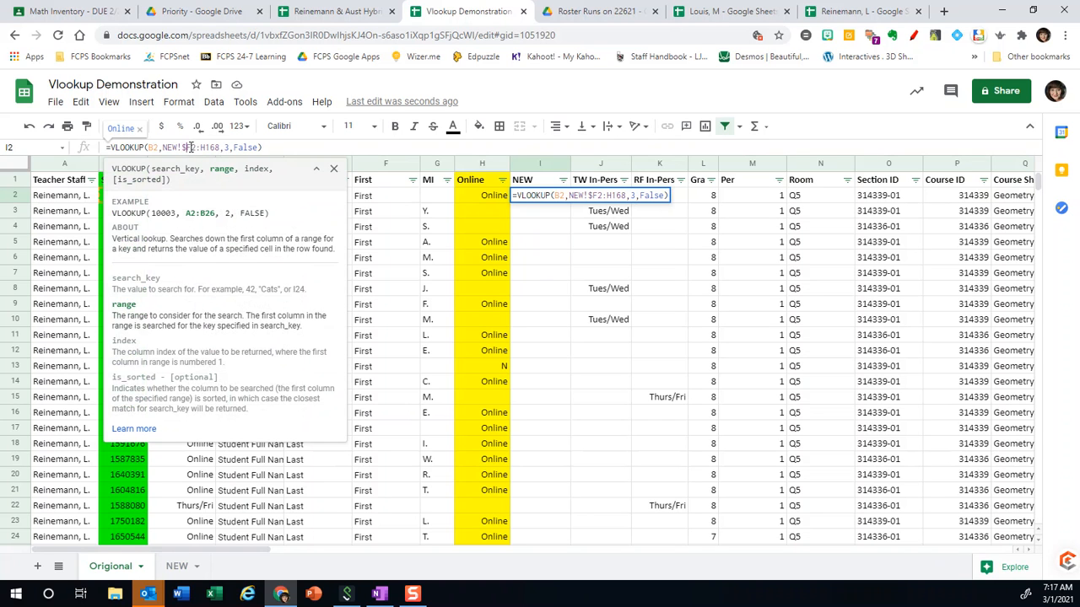
{"action": "left_click", "coordinate": [192, 147]}
{"action": "type", "text": "$"}
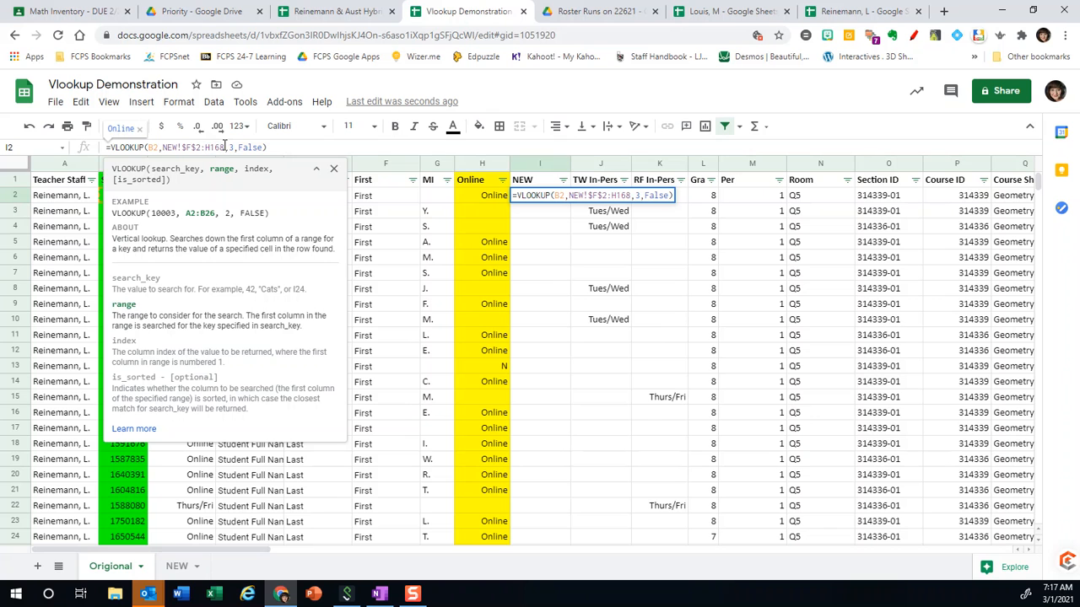
{"action": "left_click", "coordinate": [225, 147]}
{"action": "key", "text": "F4"}
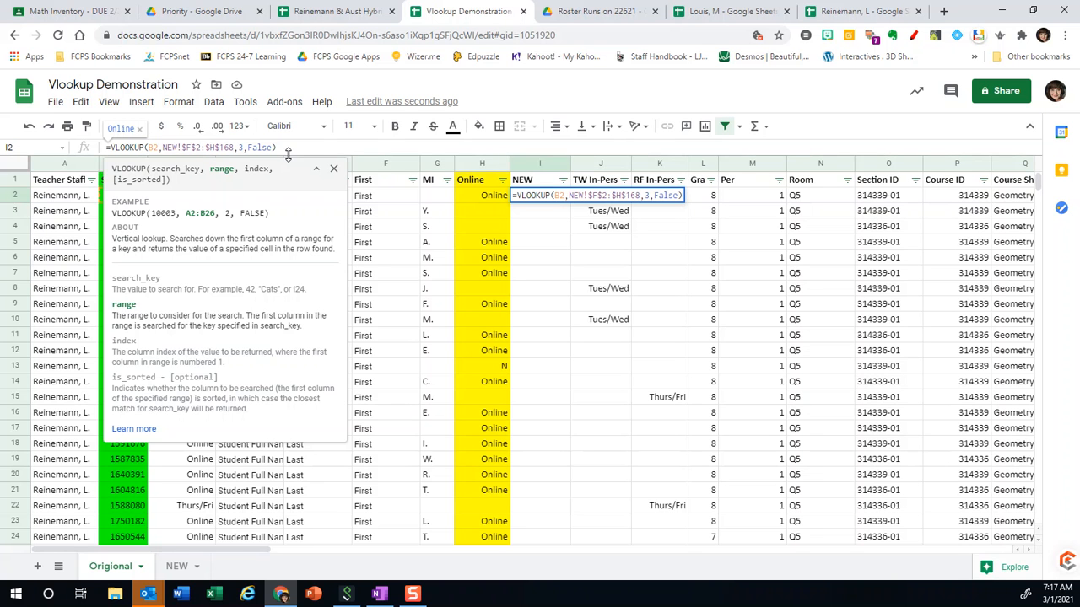
{"action": "left_click", "coordinate": [303, 147]}
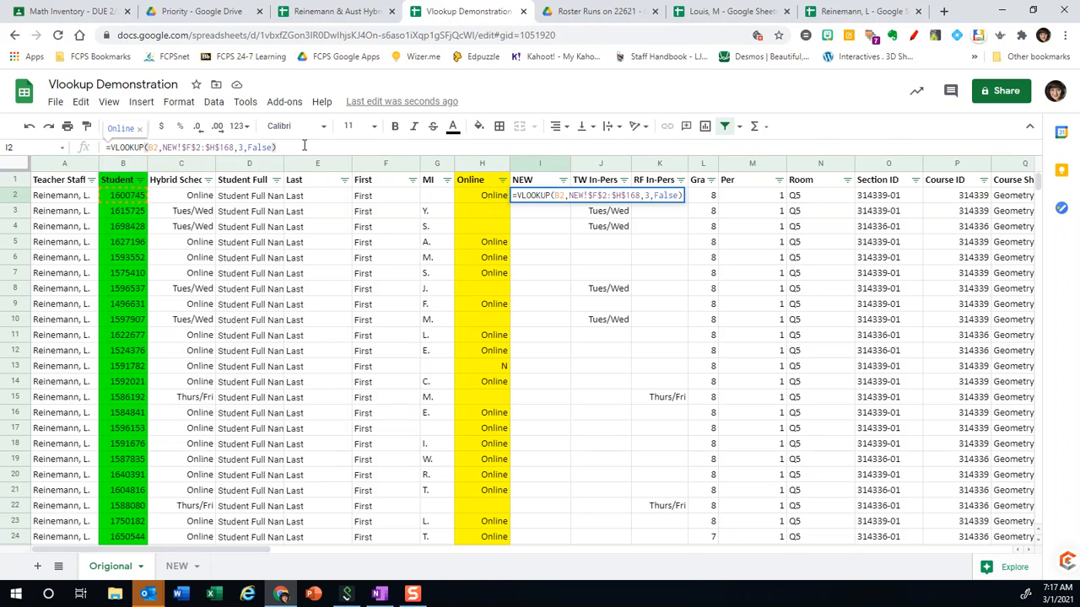
{"action": "key", "text": "Return"}
- Copy the absolute-range formula from I2 down through I6 and check the references in I6
{"action": "left_click", "coordinate": [553, 198]}
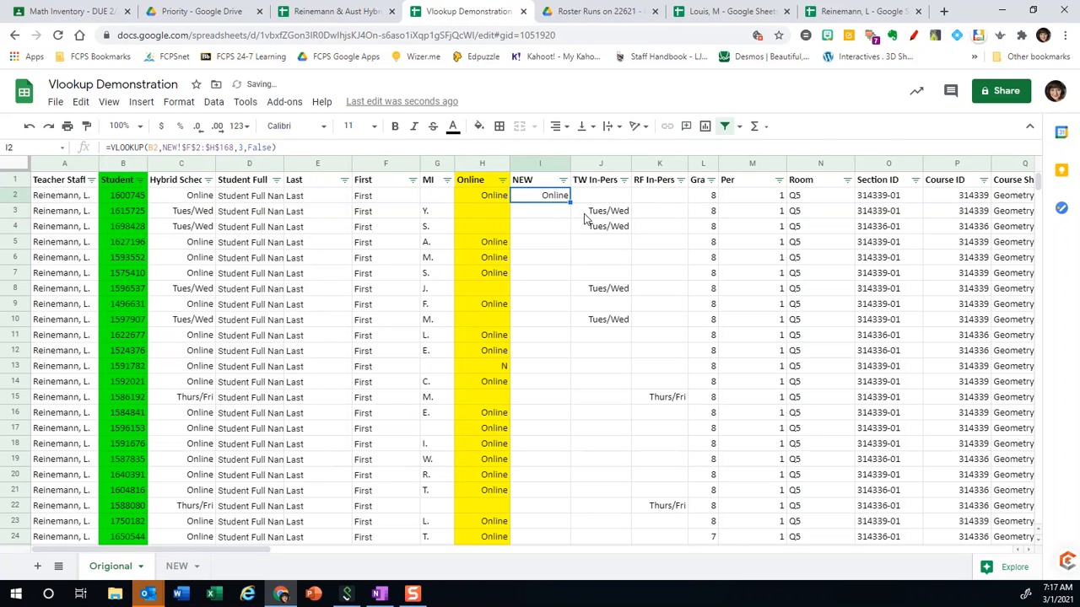
{"action": "left_click_drag", "start_coordinate": [569, 203], "coordinate": [579, 265]}
{"action": "left_click", "coordinate": [556, 257]}
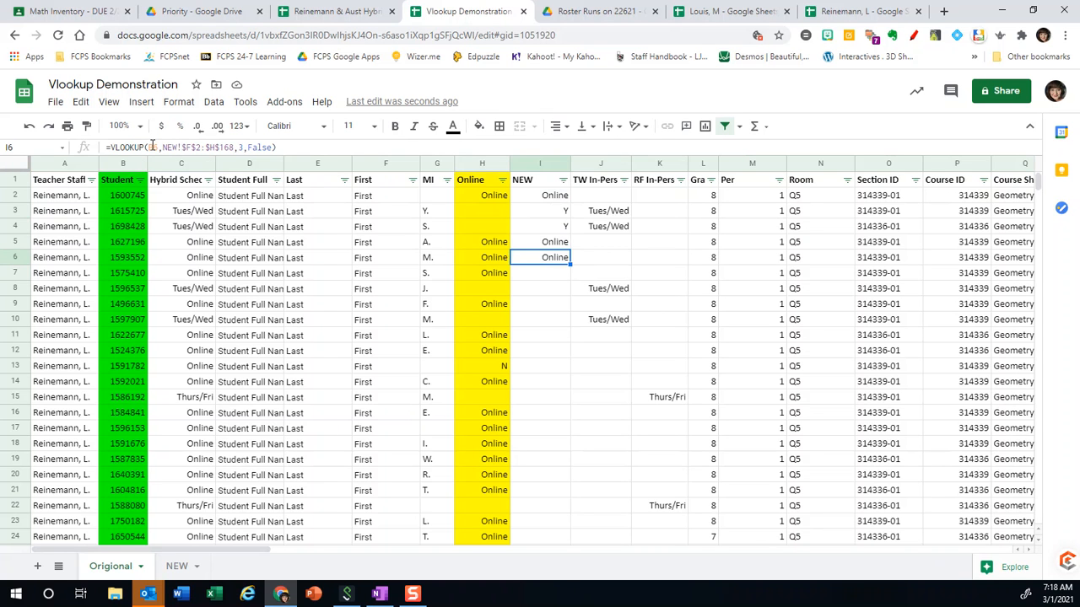
- Fill the VLOOKUP formula from I2 down the NEW column through row 131
{"action": "left_click", "coordinate": [544, 197]}
{"action": "left_click_drag", "start_coordinate": [571, 202], "coordinate": [537, 279]}
{"action": "scroll", "coordinate": [511, 354], "scroll_direction": "up", "scroll_amount": 20}
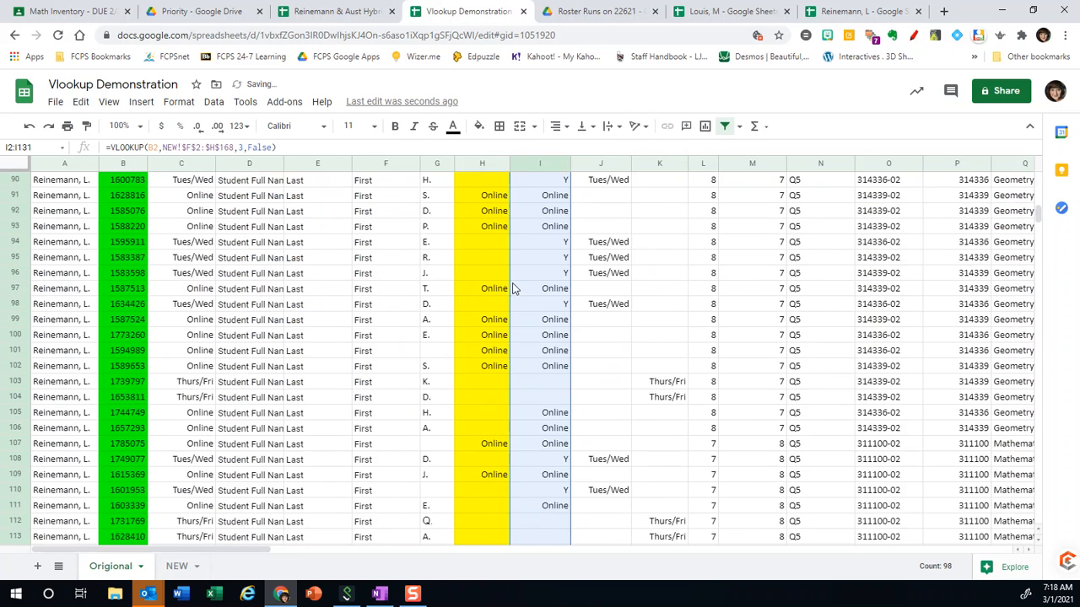
{"action": "scroll", "coordinate": [517, 285], "scroll_direction": "up", "scroll_amount": 20}
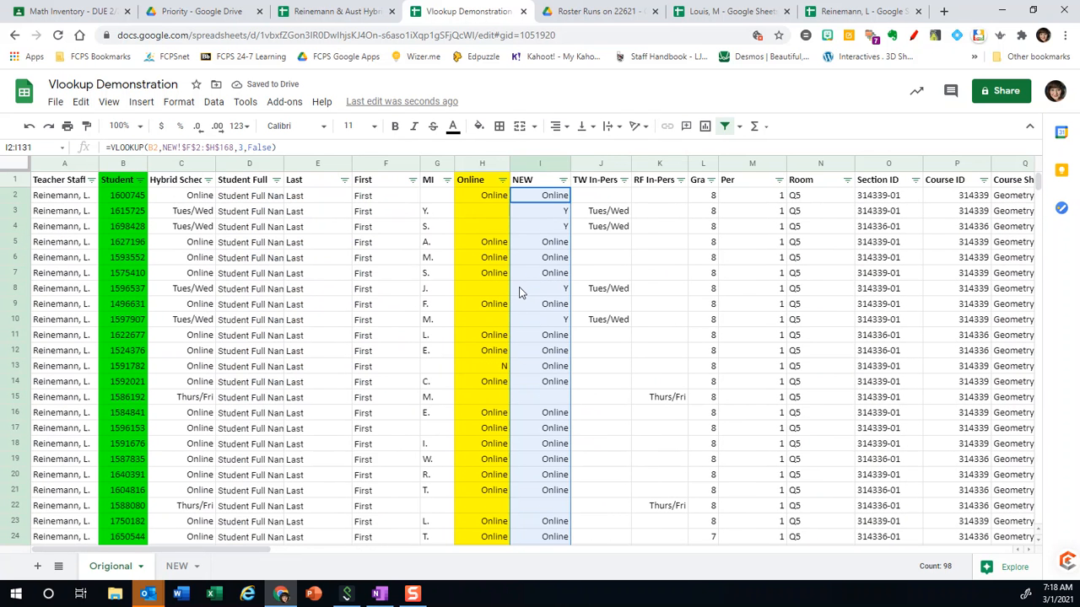
- Compare the Online, NEW and TW In-Person statuses of the students in rows 3 to 10
{"action": "left_click", "coordinate": [518, 226]}
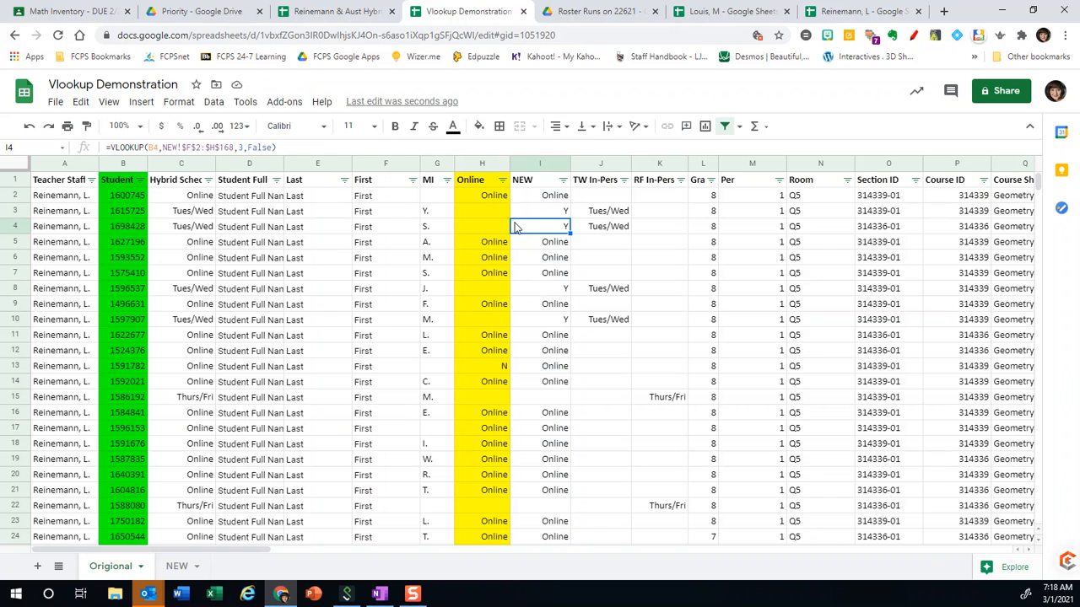
{"action": "left_click_drag", "start_coordinate": [490, 211], "coordinate": [559, 211]}
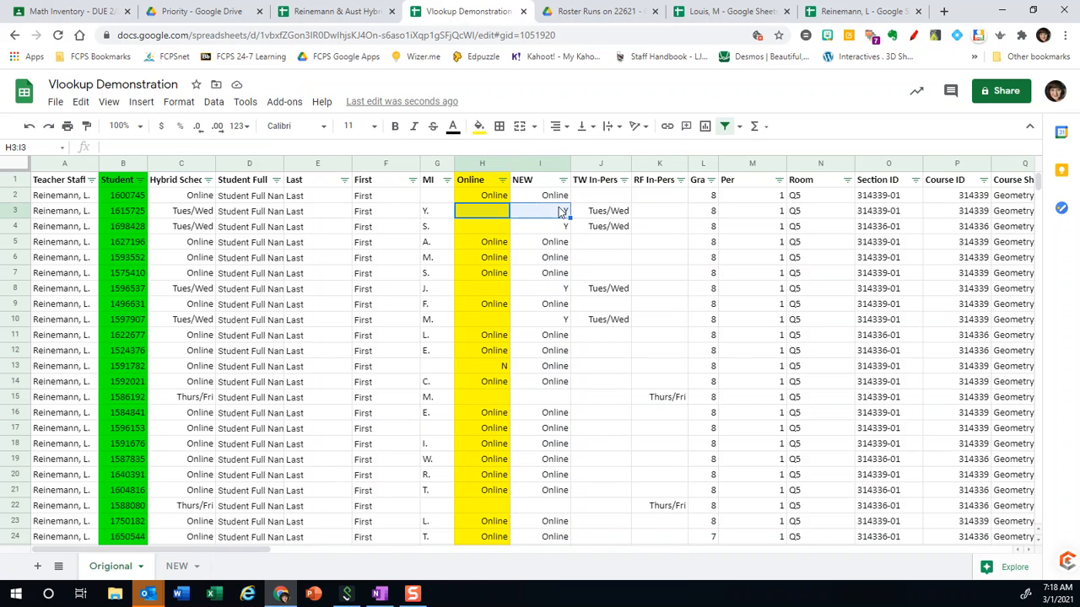
{"action": "left_click", "coordinate": [621, 217]}
{"action": "left_click", "coordinate": [555, 216]}
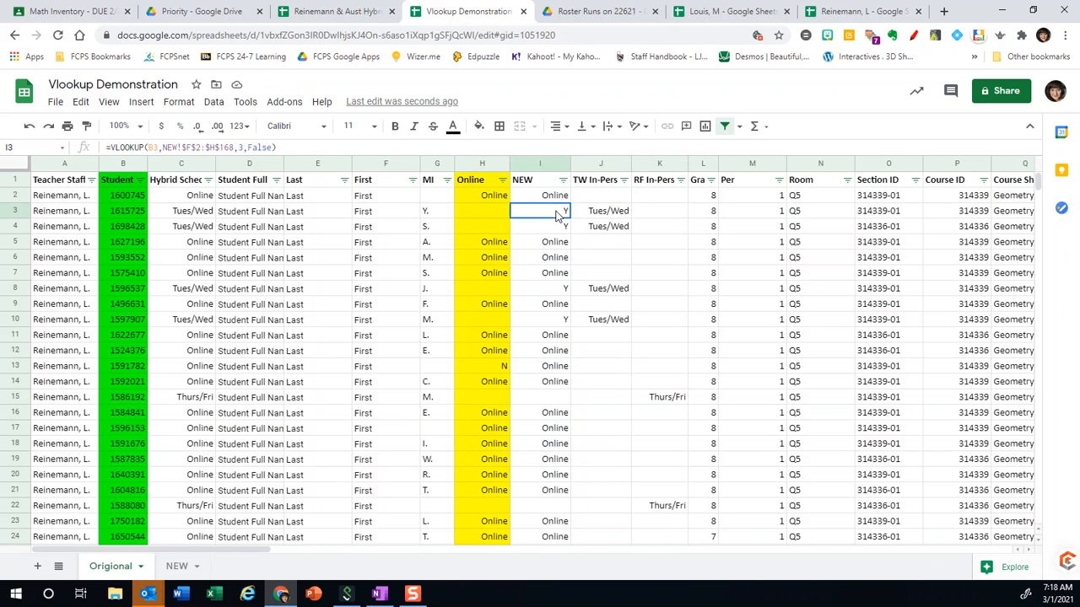
{"action": "left_click_drag", "start_coordinate": [555, 216], "coordinate": [601, 218]}
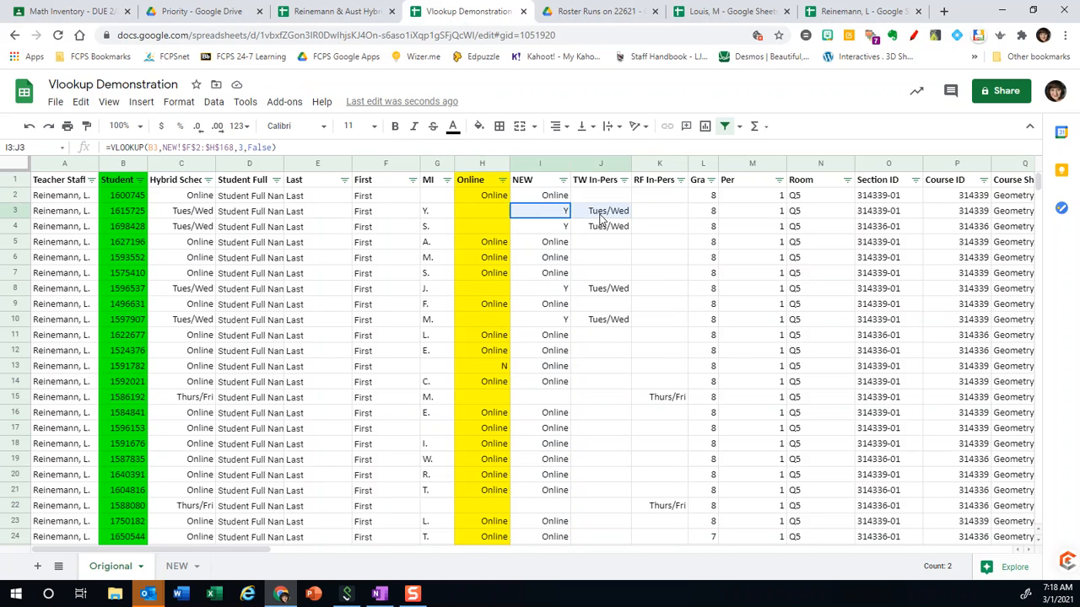
{"action": "left_click", "coordinate": [529, 215]}
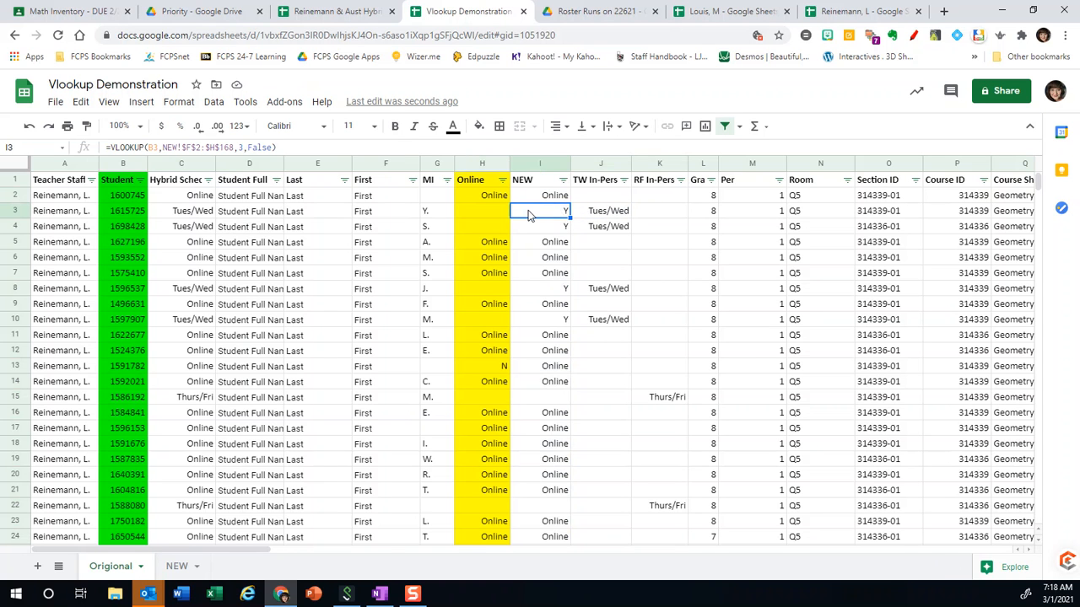
{"action": "left_click_drag", "start_coordinate": [530, 215], "coordinate": [621, 236]}
{"action": "left_click_drag", "start_coordinate": [479, 246], "coordinate": [632, 292]}
{"action": "left_click", "coordinate": [568, 291]}
{"action": "left_click_drag", "start_coordinate": [561, 319], "coordinate": [595, 319]}
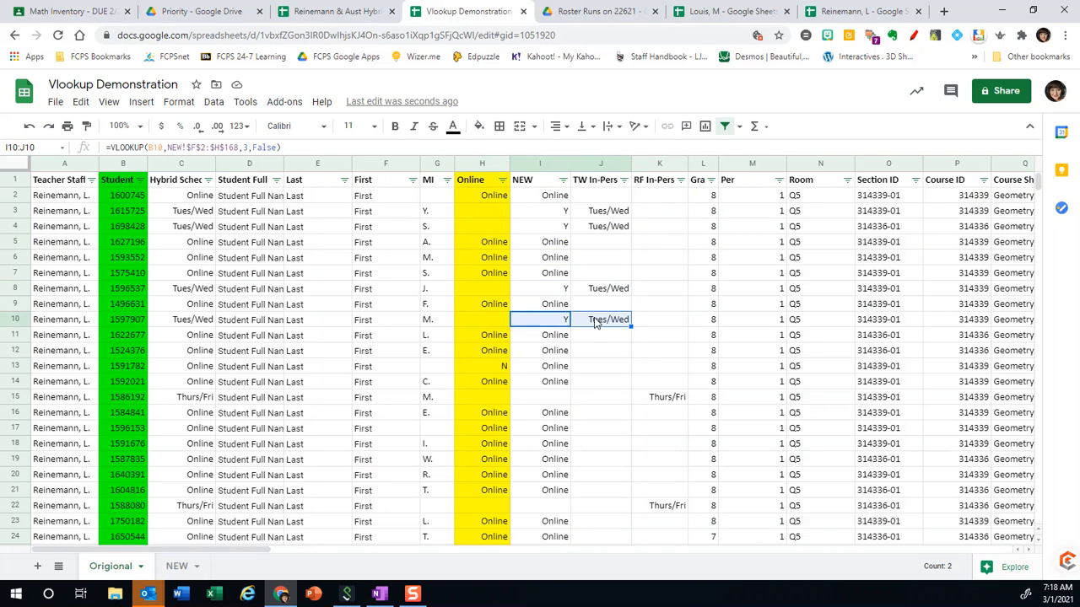
- Highlight the Online and NEW cells in row 13 (H13:I13) with a red fill
{"action": "scroll", "coordinate": [495, 363], "scroll_direction": "down", "scroll_amount": 1}
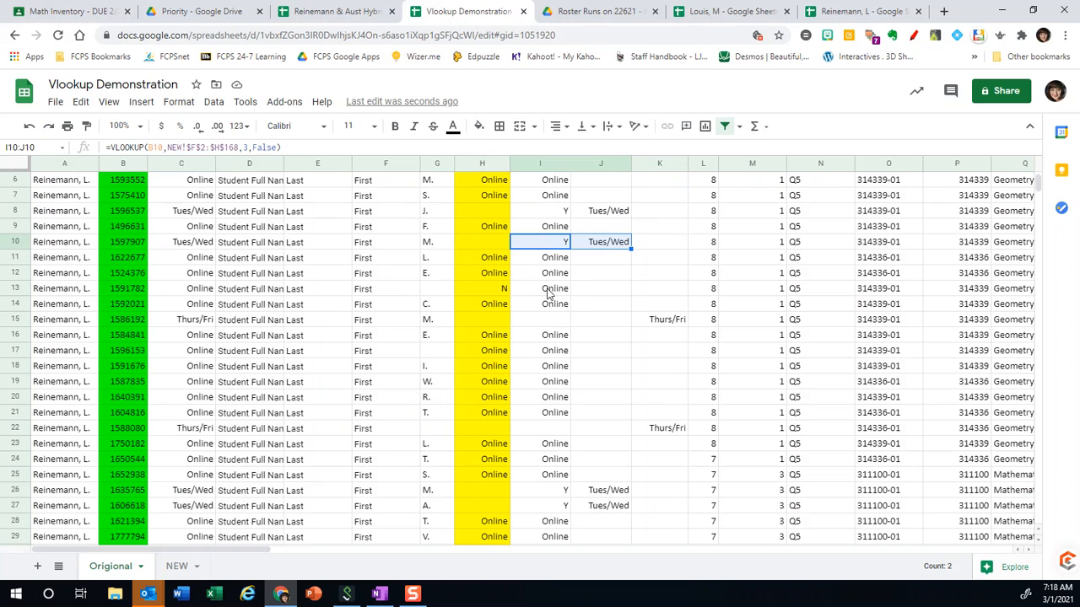
{"action": "left_click", "coordinate": [506, 294]}
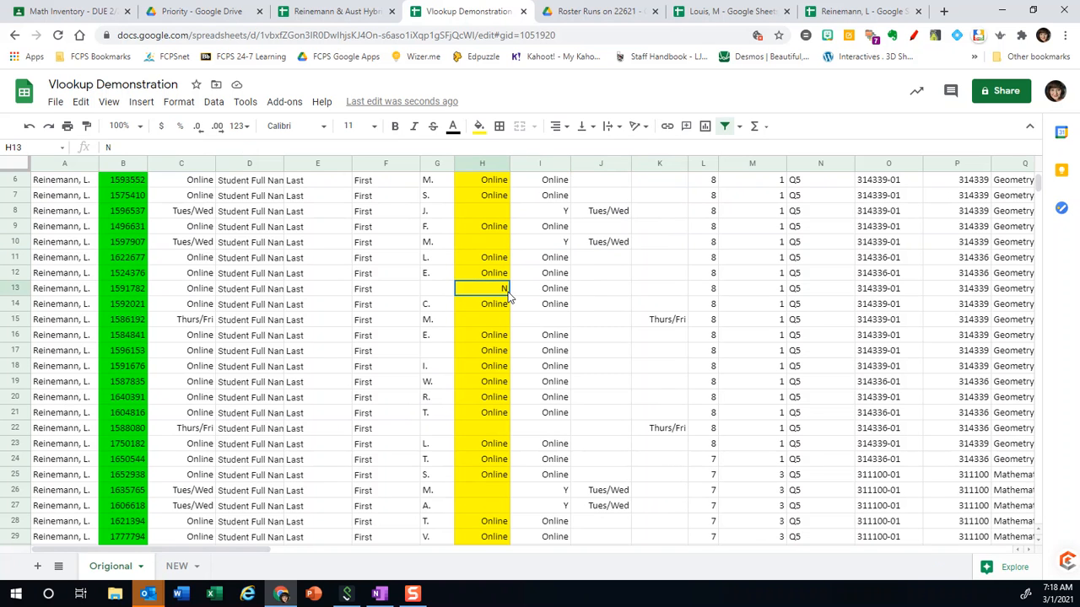
{"action": "left_click_drag", "start_coordinate": [507, 293], "coordinate": [544, 291]}
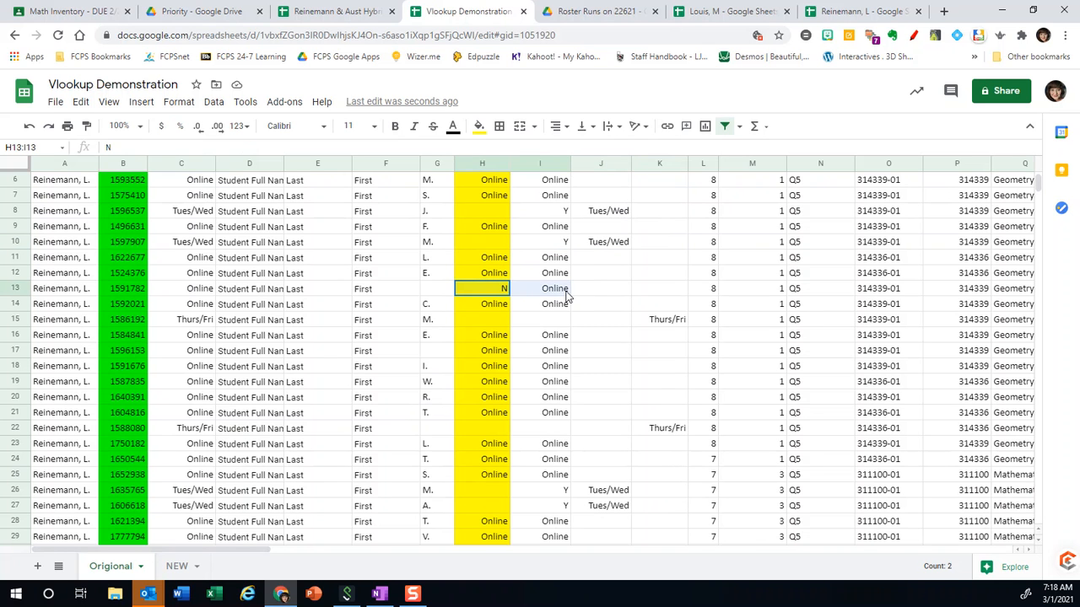
{"action": "left_click", "coordinate": [479, 126]}
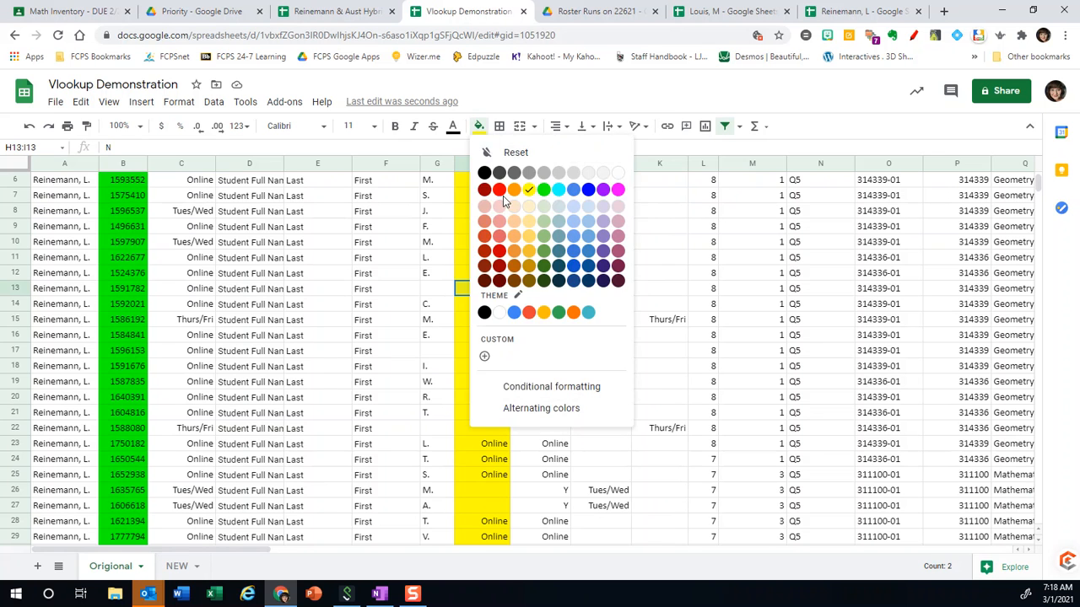
{"action": "left_click", "coordinate": [528, 189]}
{"action": "left_click", "coordinate": [479, 126]}
{"action": "left_click", "coordinate": [499, 190]}
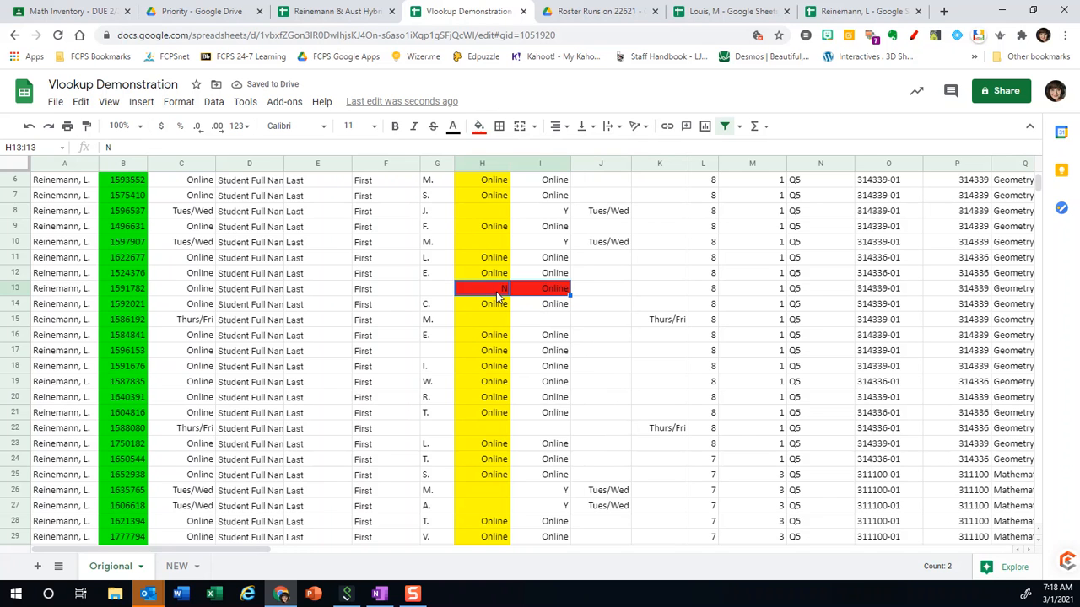
{"action": "left_click", "coordinate": [540, 291]}
- Compare the Online, NEW and RF In-Person entries in row 15 and in the rows down to about row 50
{"action": "scroll", "coordinate": [540, 296], "scroll_direction": "down", "scroll_amount": 1}
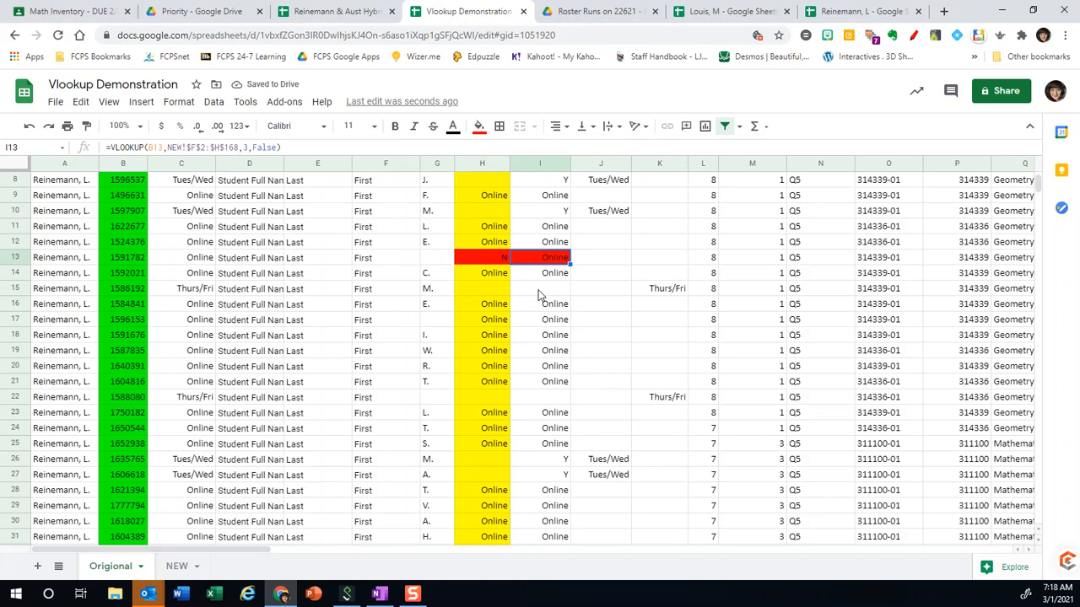
{"action": "left_click_drag", "start_coordinate": [540, 295], "coordinate": [498, 297]}
{"action": "left_click", "coordinate": [497, 297]}
{"action": "left_click", "coordinate": [550, 295]}
{"action": "left_click", "coordinate": [675, 291]}
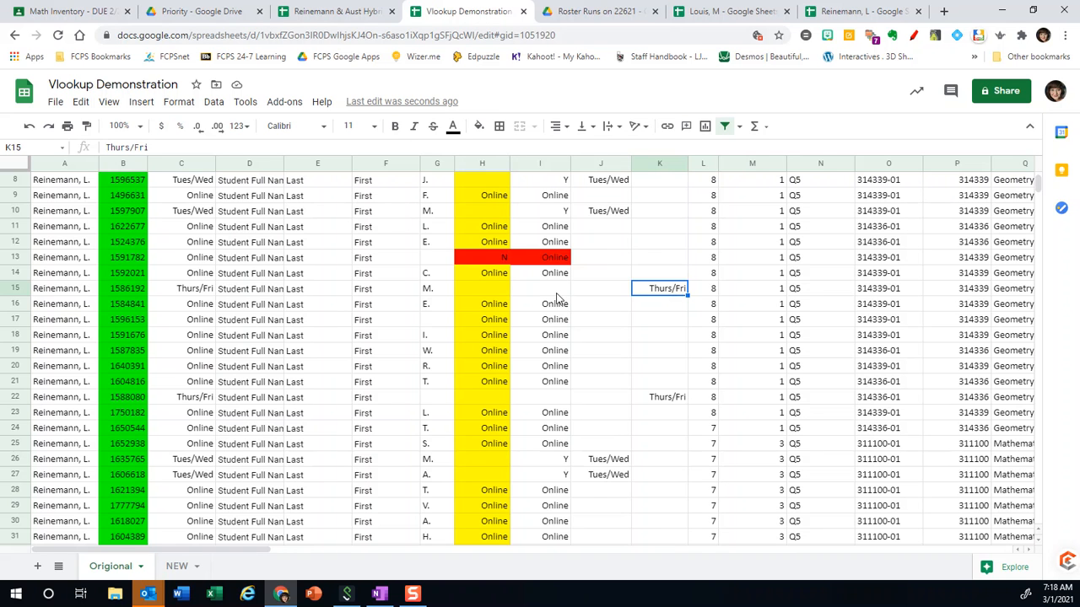
{"action": "scroll", "coordinate": [556, 297], "scroll_direction": "down", "scroll_amount": 2}
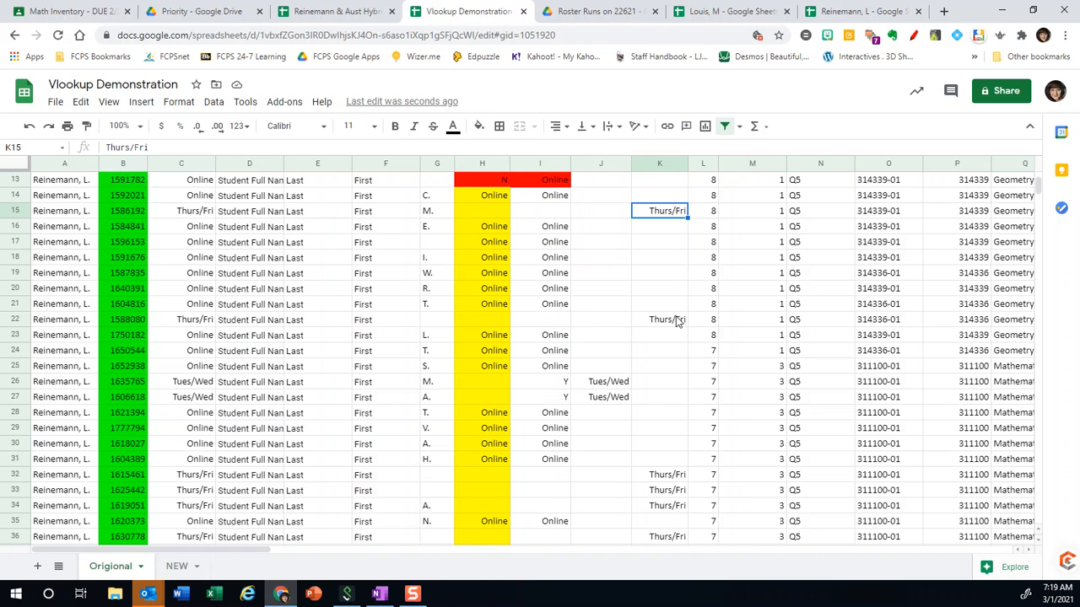
{"action": "scroll", "coordinate": [556, 287], "scroll_direction": "down", "scroll_amount": 3}
{"action": "scroll", "coordinate": [547, 283], "scroll_direction": "down", "scroll_amount": 3}
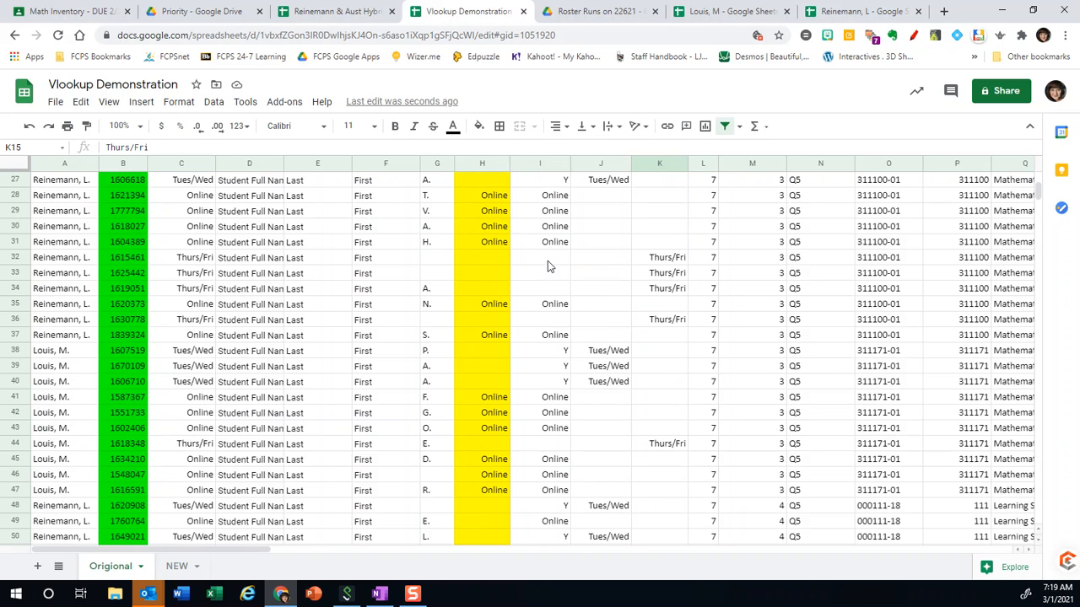
{"action": "scroll", "coordinate": [548, 267], "scroll_direction": "up", "scroll_amount": 10}
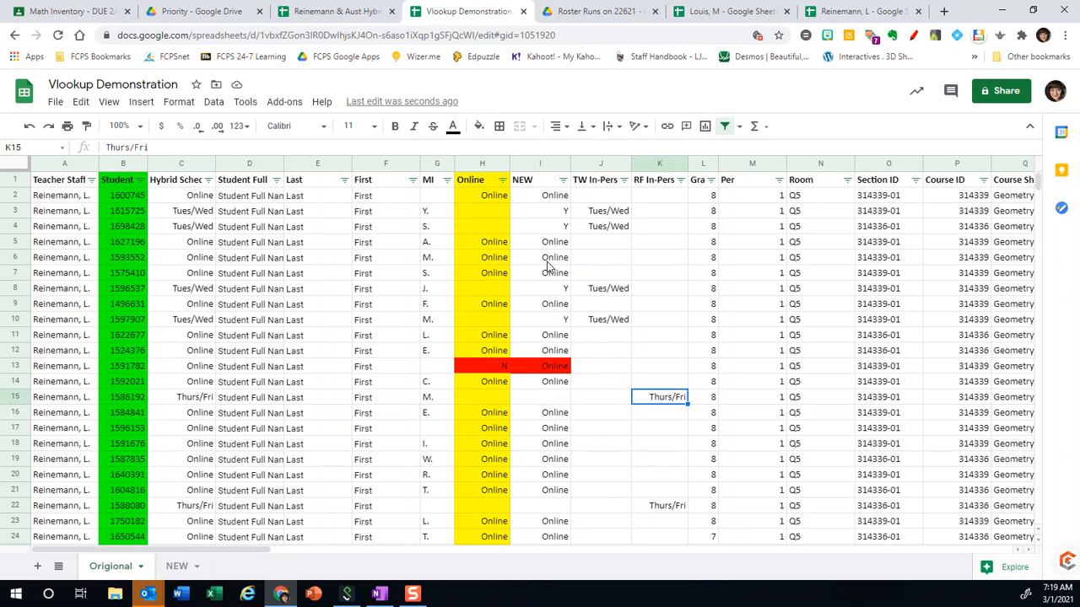
- Highlight the Online and NEW cells in row 49 (H49:I49) with a red fill
{"action": "scroll", "coordinate": [548, 267], "scroll_direction": "down", "scroll_amount": 5}
{"action": "scroll", "coordinate": [547, 266], "scroll_direction": "down", "scroll_amount": 1}
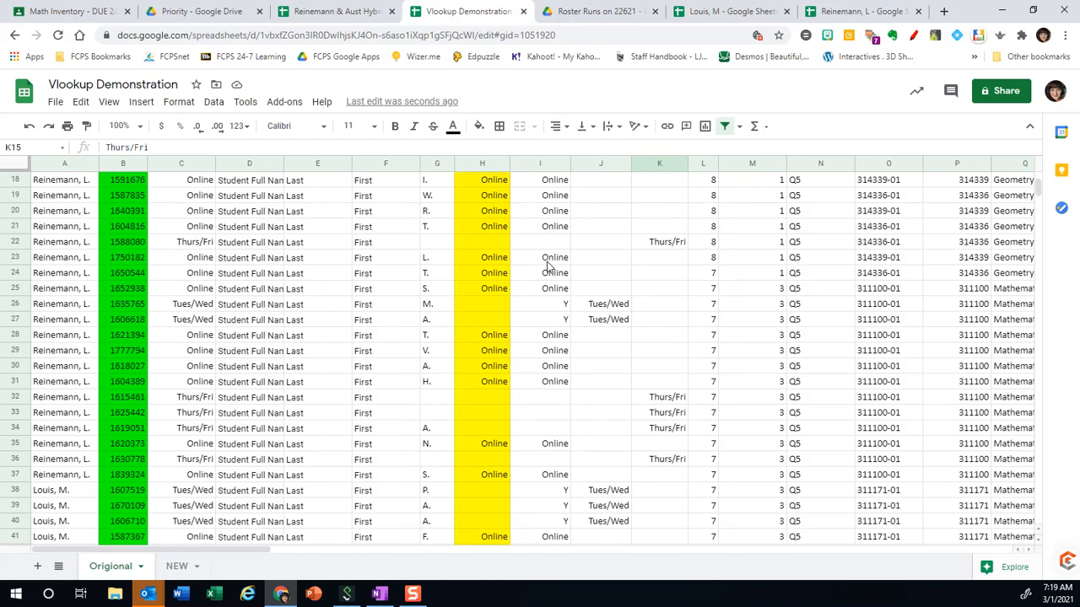
{"action": "scroll", "coordinate": [546, 293], "scroll_direction": "down", "scroll_amount": 3}
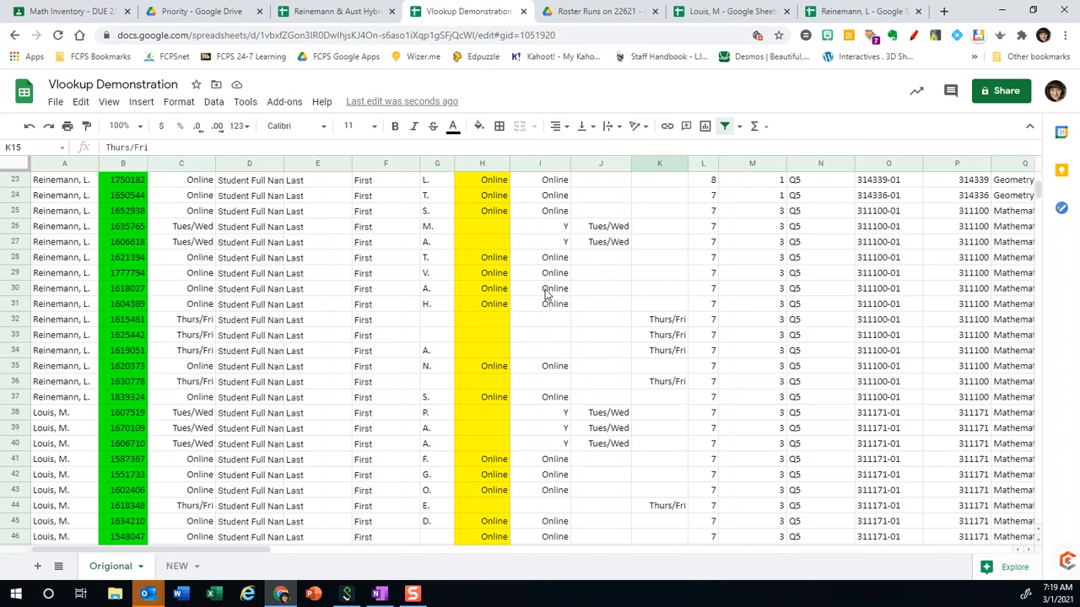
{"action": "scroll", "coordinate": [545, 293], "scroll_direction": "down", "scroll_amount": 2}
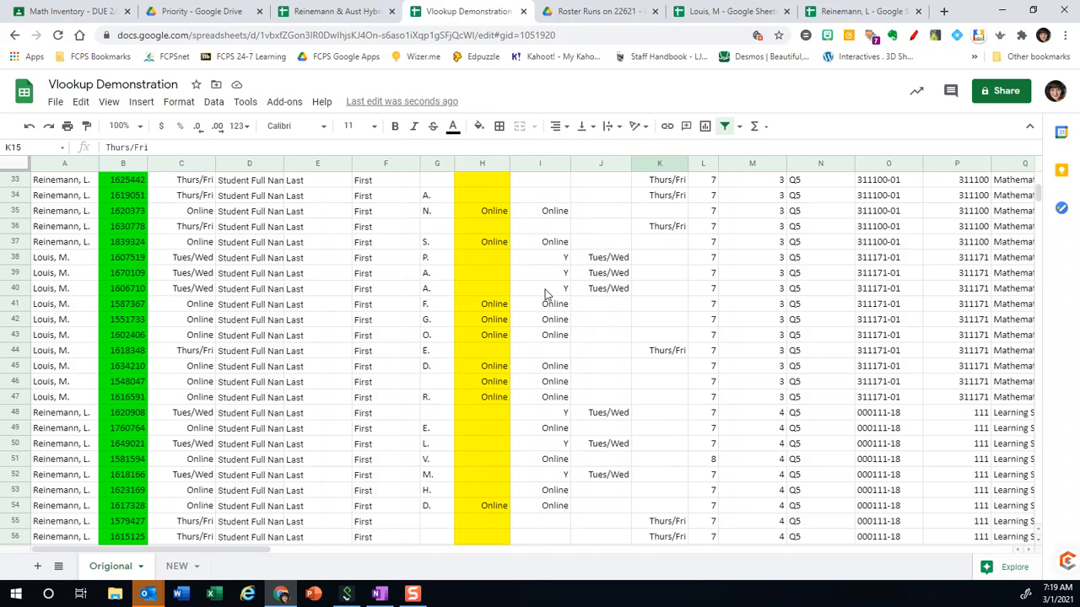
{"action": "scroll", "coordinate": [545, 294], "scroll_direction": "down", "scroll_amount": 3}
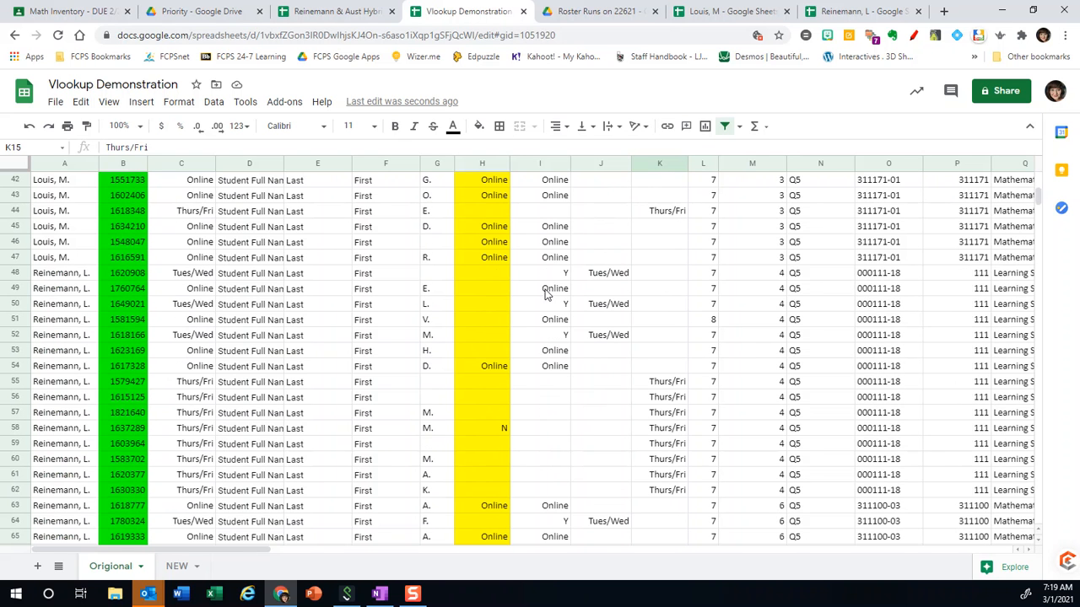
{"action": "left_click_drag", "start_coordinate": [496, 291], "coordinate": [549, 291]}
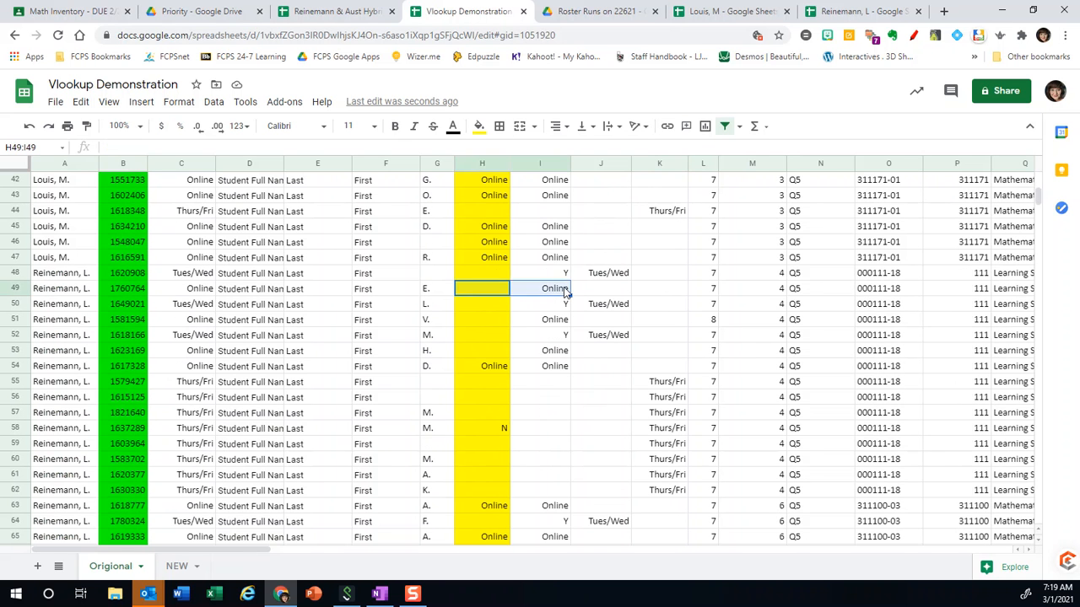
{"action": "left_click", "coordinate": [478, 128]}
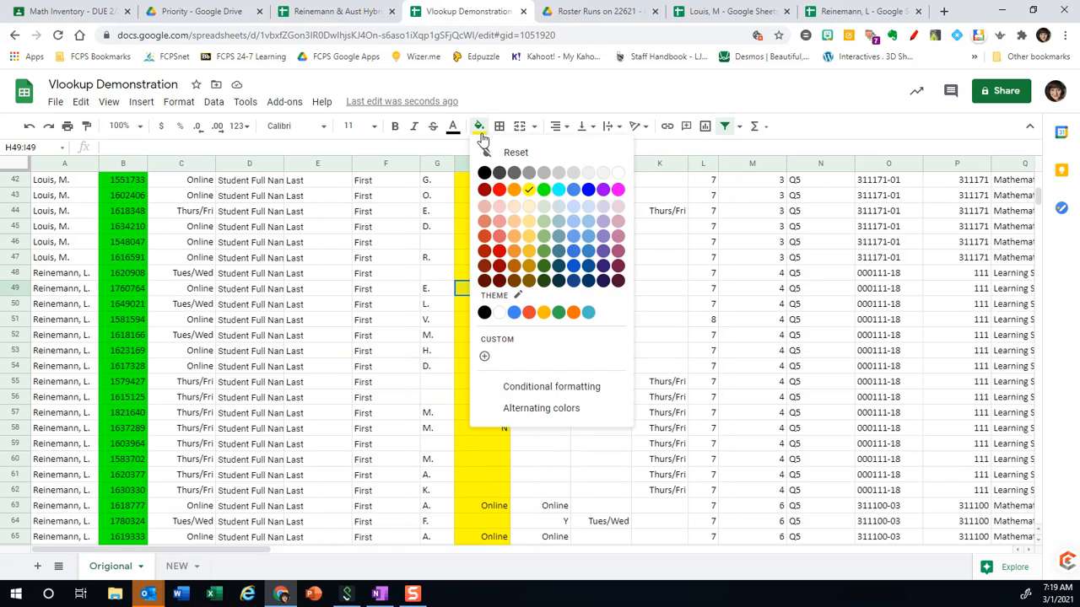
{"action": "left_click", "coordinate": [499, 191]}
- Fill the Online and NEW cells of rows 51 and 53 (H51:I51 and H53:I53) with red
{"action": "left_click_drag", "start_coordinate": [477, 324], "coordinate": [549, 321]}
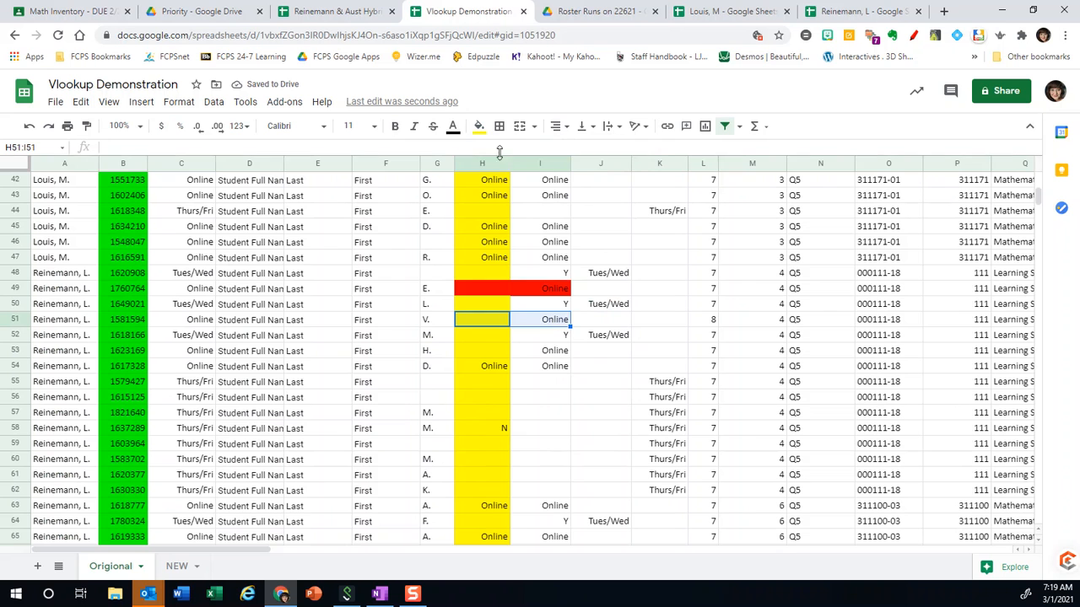
{"action": "left_click", "coordinate": [479, 125]}
{"action": "left_click", "coordinate": [499, 191]}
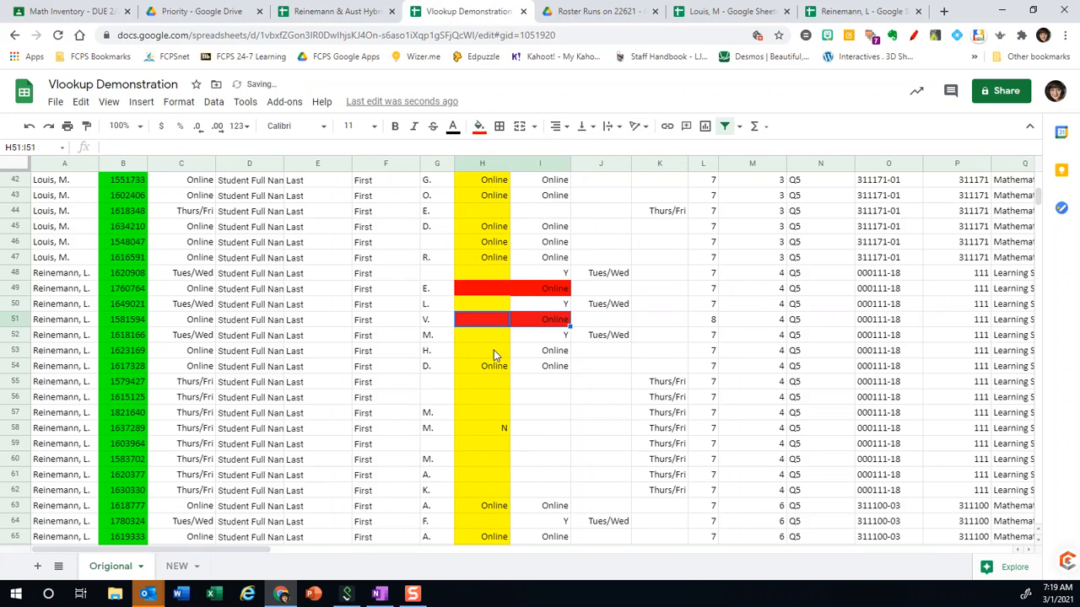
{"action": "left_click_drag", "start_coordinate": [496, 354], "coordinate": [559, 357]}
{"action": "left_click", "coordinate": [479, 125]}
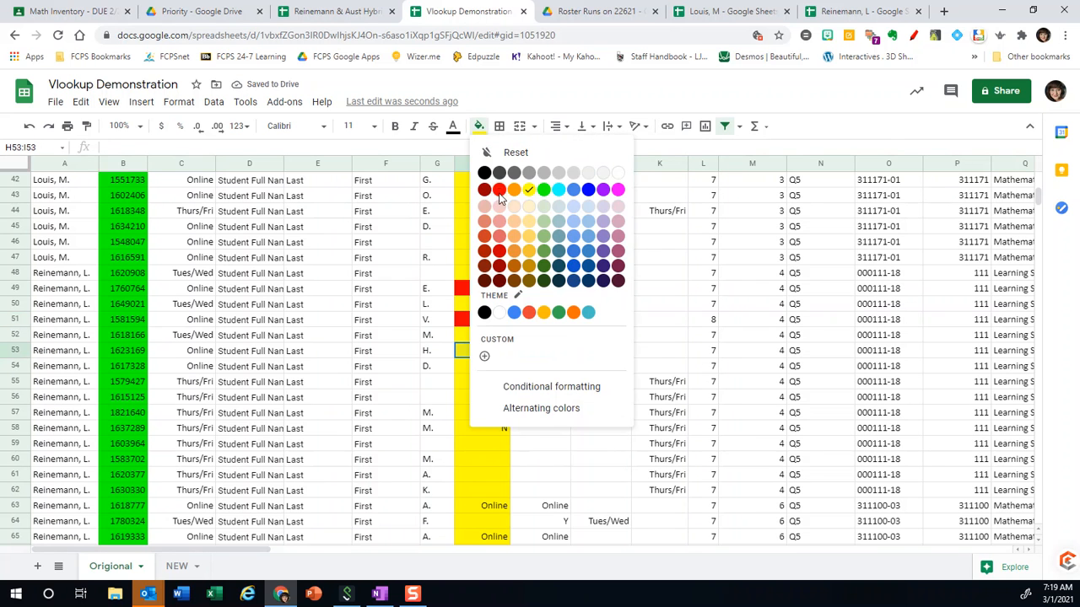
{"action": "left_click", "coordinate": [500, 191]}
- Highlight the Online and NEW cells in row 58 (H58:I58) with a red fill
{"action": "scroll", "coordinate": [487, 356], "scroll_direction": "down", "scroll_amount": 1}
{"action": "scroll", "coordinate": [488, 356], "scroll_direction": "down", "scroll_amount": 2}
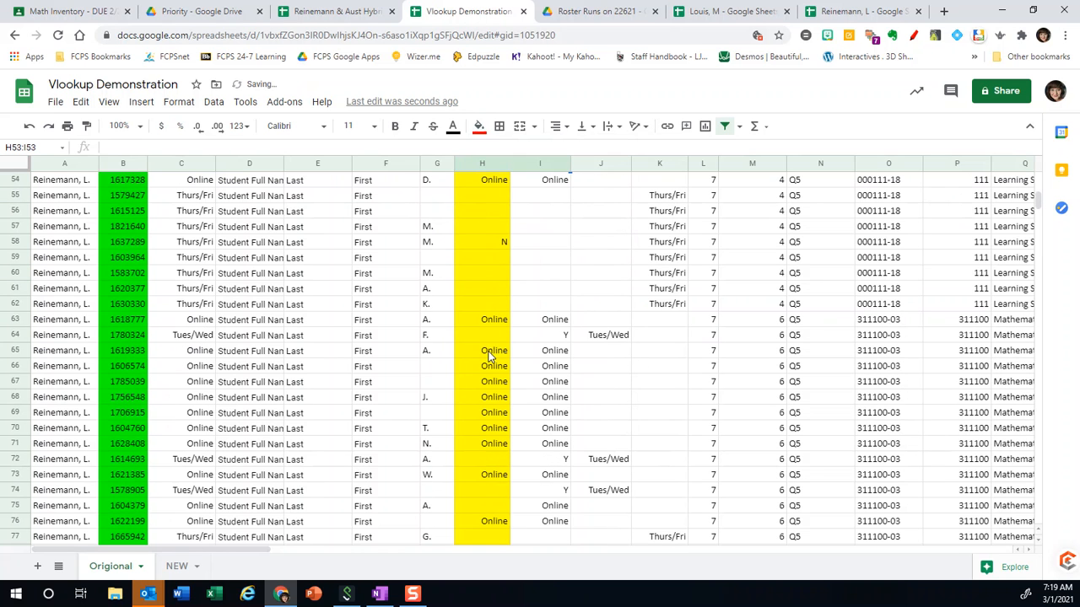
{"action": "left_click", "coordinate": [486, 245]}
{"action": "left_click", "coordinate": [479, 126]}
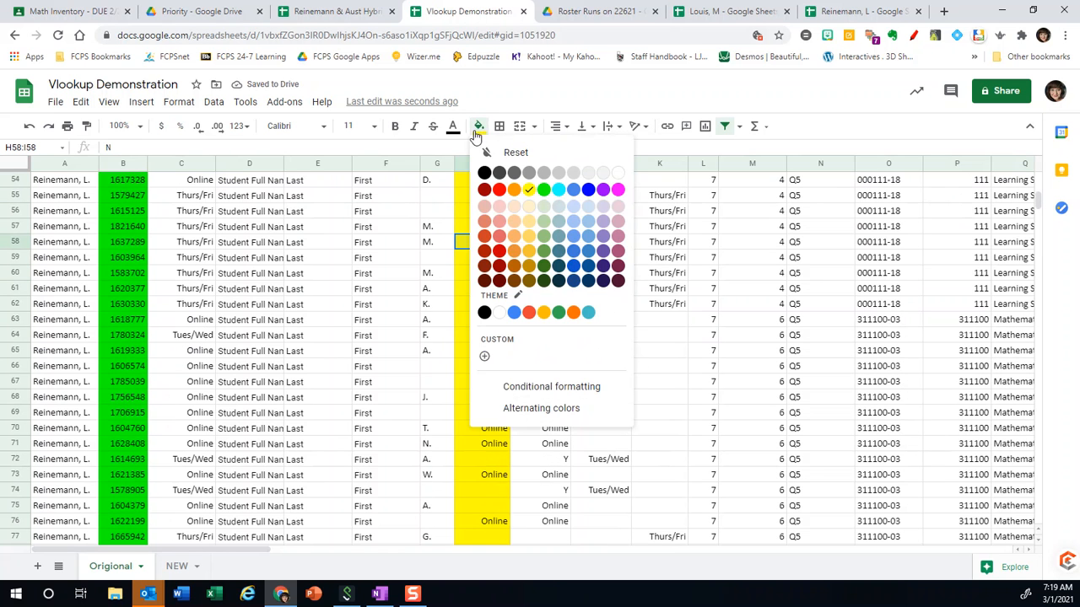
{"action": "left_click", "coordinate": [499, 191]}
- Highlight the Online and NEW cells in row 75 (H75:I75) with a red fill
{"action": "scroll", "coordinate": [509, 363], "scroll_direction": "down", "scroll_amount": 4}
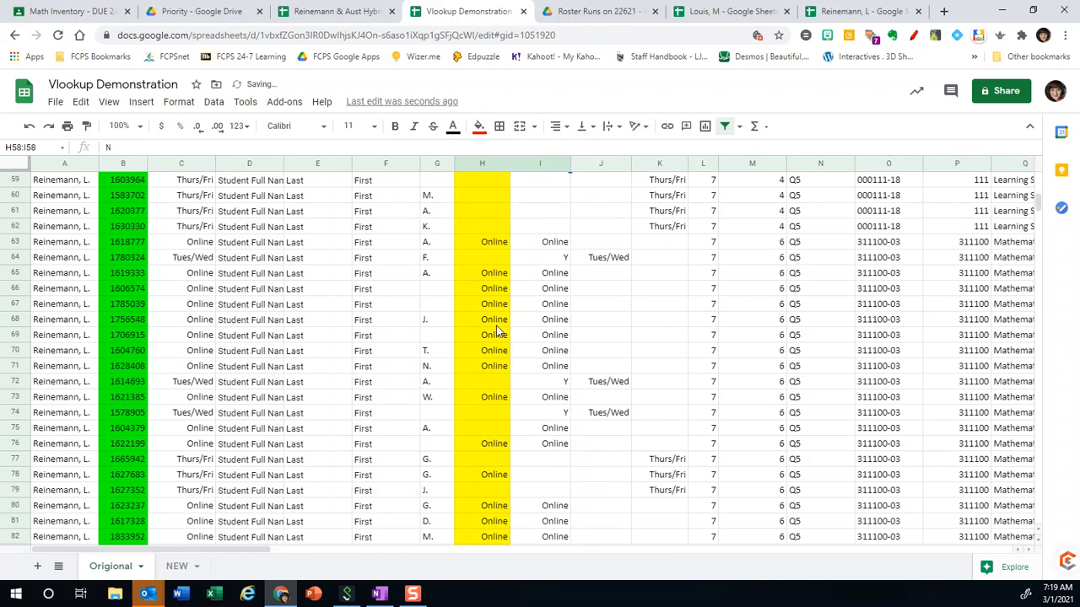
{"action": "scroll", "coordinate": [497, 331], "scroll_direction": "down", "scroll_amount": 1}
{"action": "left_click_drag", "start_coordinate": [489, 277], "coordinate": [554, 277]}
{"action": "left_click", "coordinate": [478, 126]}
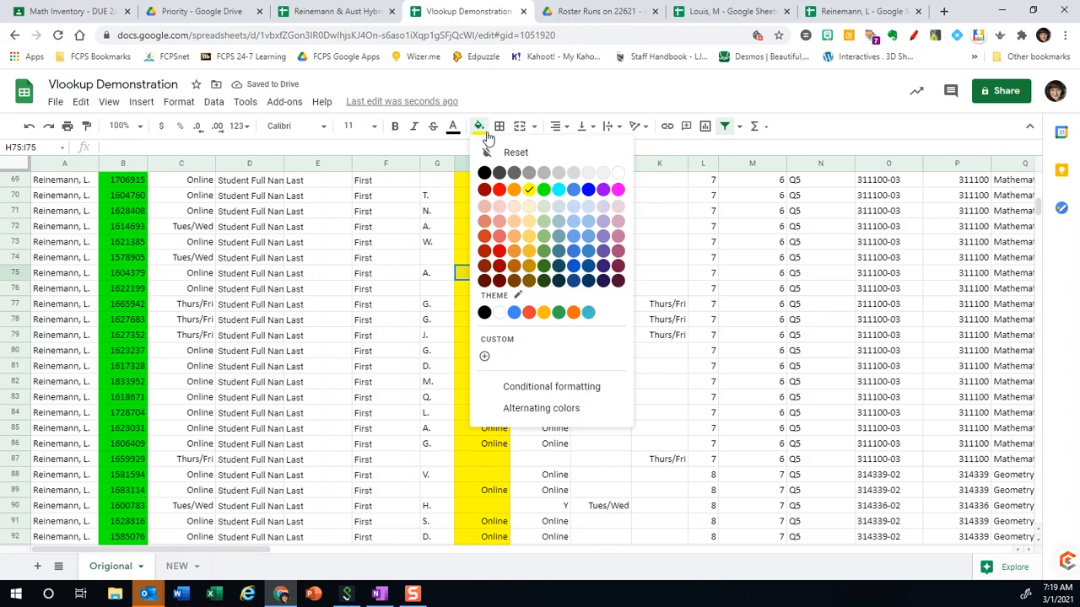
{"action": "left_click", "coordinate": [499, 191]}
- Highlight the Online and NEW cells in row 78 (H78:I78) with a red fill
{"action": "scroll", "coordinate": [550, 310], "scroll_direction": "down", "scroll_amount": 2}
{"action": "scroll", "coordinate": [549, 311], "scroll_direction": "down", "scroll_amount": 13}
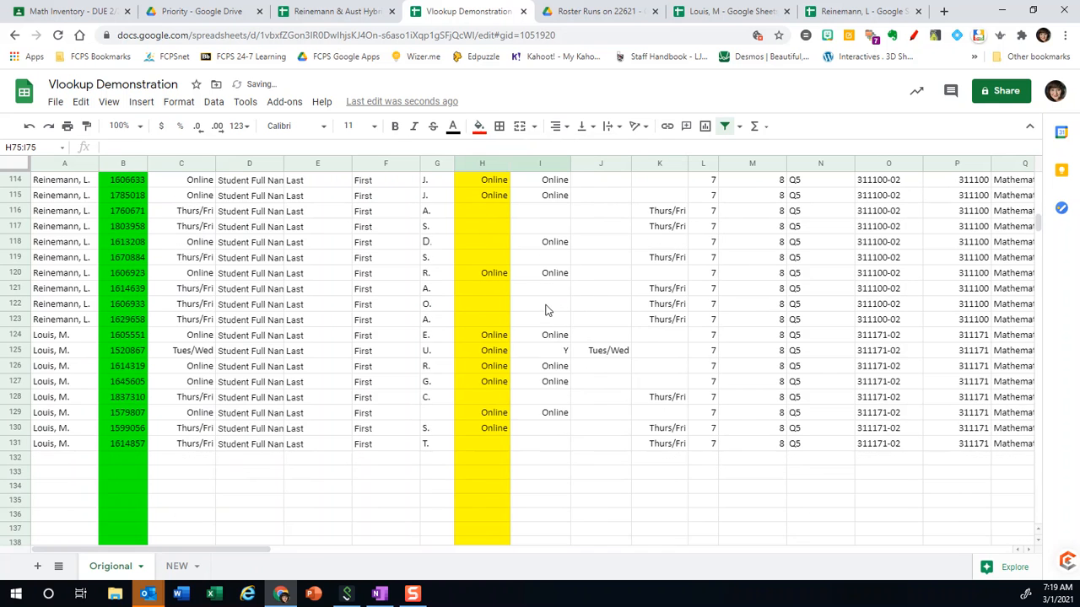
{"action": "scroll", "coordinate": [544, 310], "scroll_direction": "up", "scroll_amount": 14}
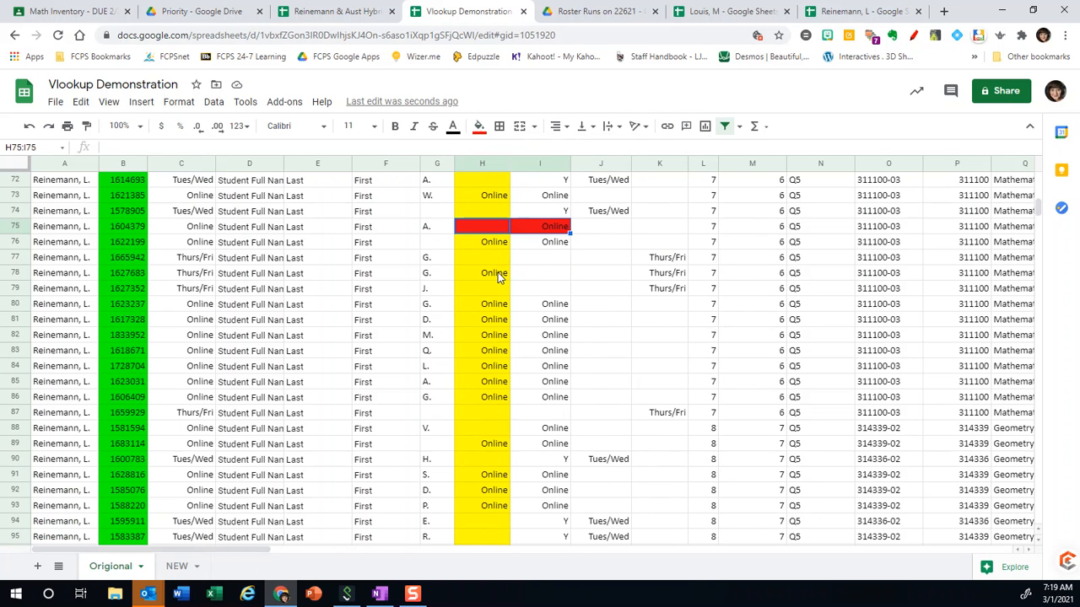
{"action": "left_click_drag", "start_coordinate": [493, 272], "coordinate": [537, 274]}
{"action": "left_click", "coordinate": [478, 126]}
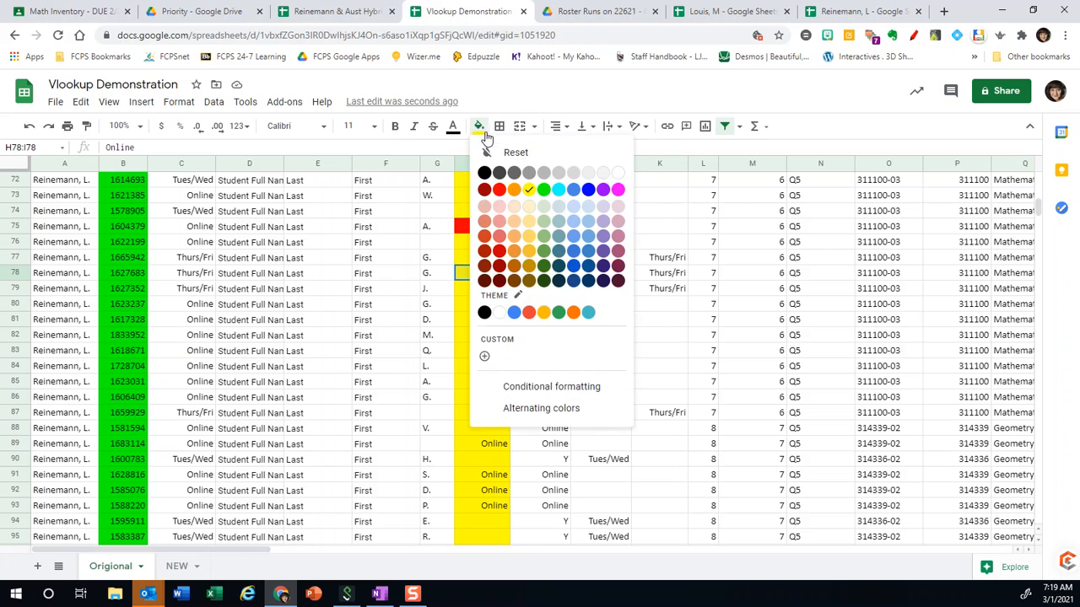
{"action": "left_click", "coordinate": [494, 186]}
- Highlight the Online and NEW cells in row 88 (H88:I88) with a red fill
{"action": "scroll", "coordinate": [508, 310], "scroll_direction": "down", "scroll_amount": 1}
{"action": "scroll", "coordinate": [506, 303], "scroll_direction": "down", "scroll_amount": 5}
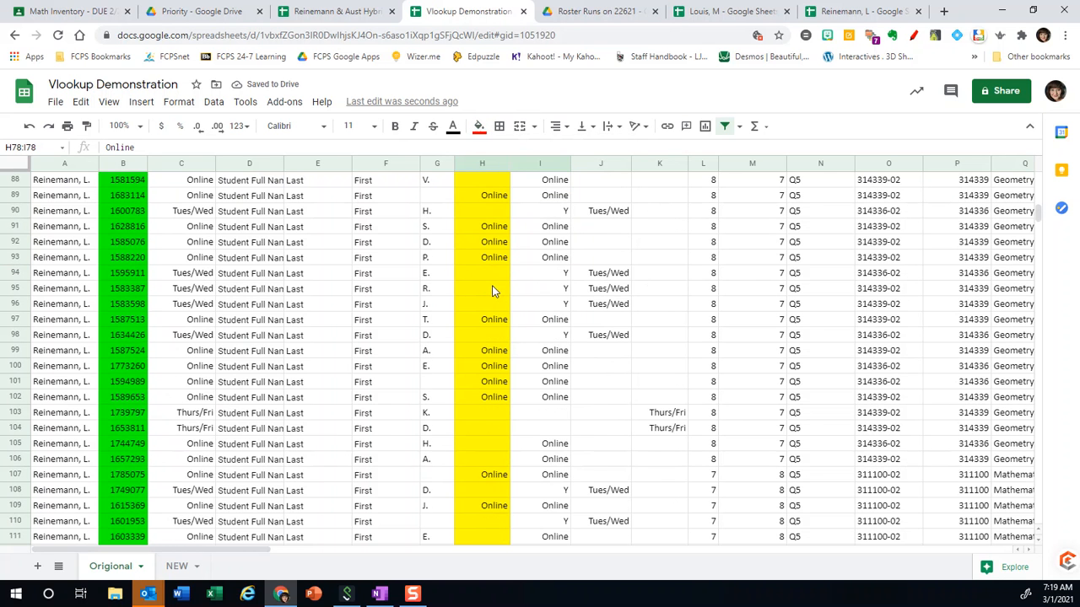
{"action": "scroll", "coordinate": [492, 287], "scroll_direction": "up", "scroll_amount": 2}
{"action": "left_click_drag", "start_coordinate": [487, 258], "coordinate": [540, 258]}
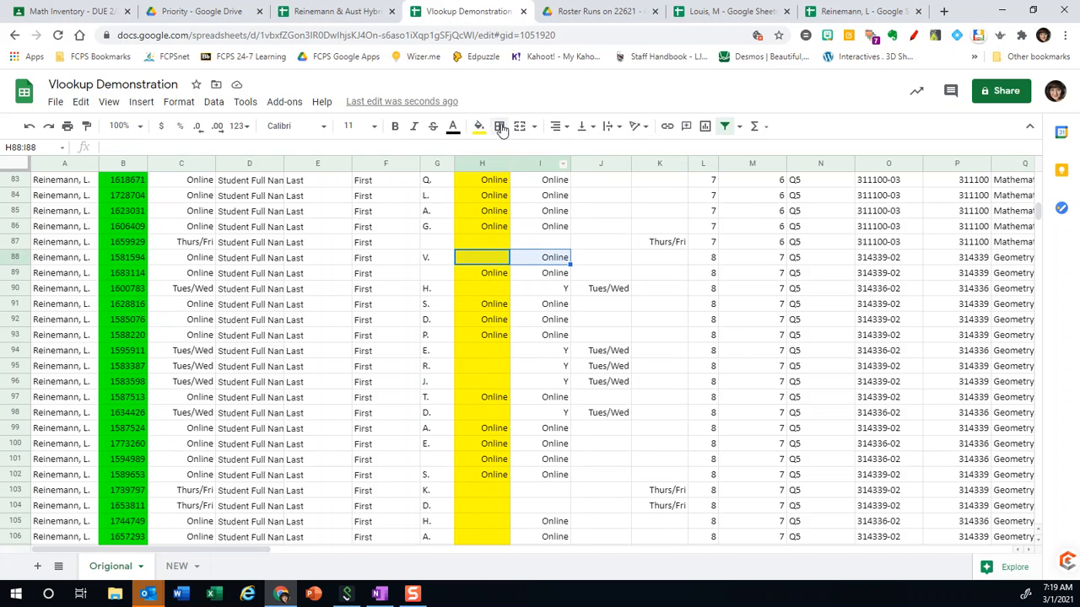
{"action": "left_click", "coordinate": [478, 125]}
{"action": "left_click", "coordinate": [499, 189]}
{"action": "left_click_drag", "start_coordinate": [494, 288], "coordinate": [550, 294]}
{"action": "left_click", "coordinate": [488, 416]}
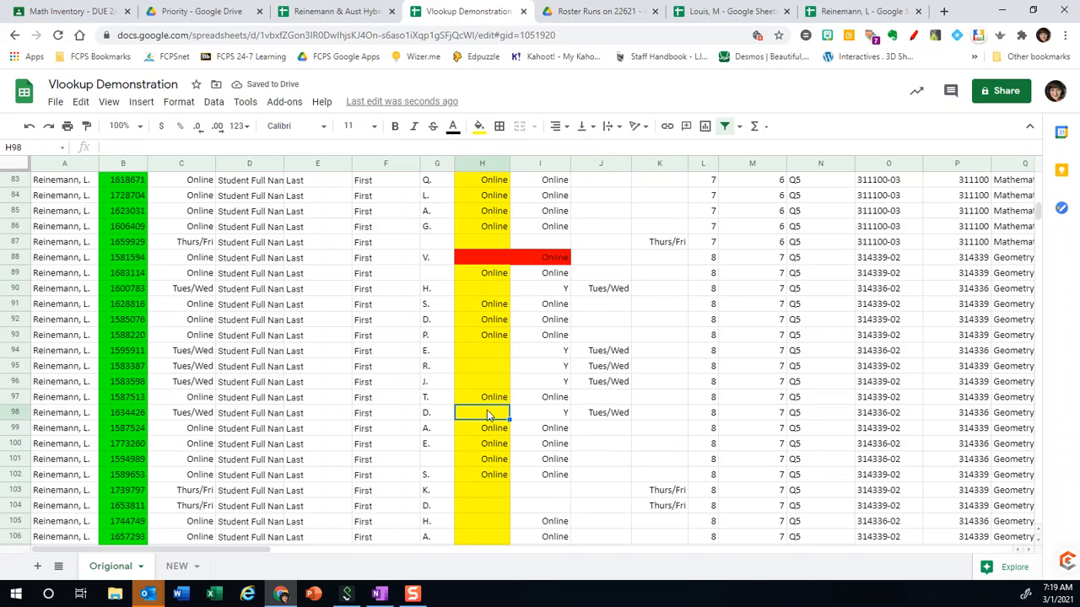